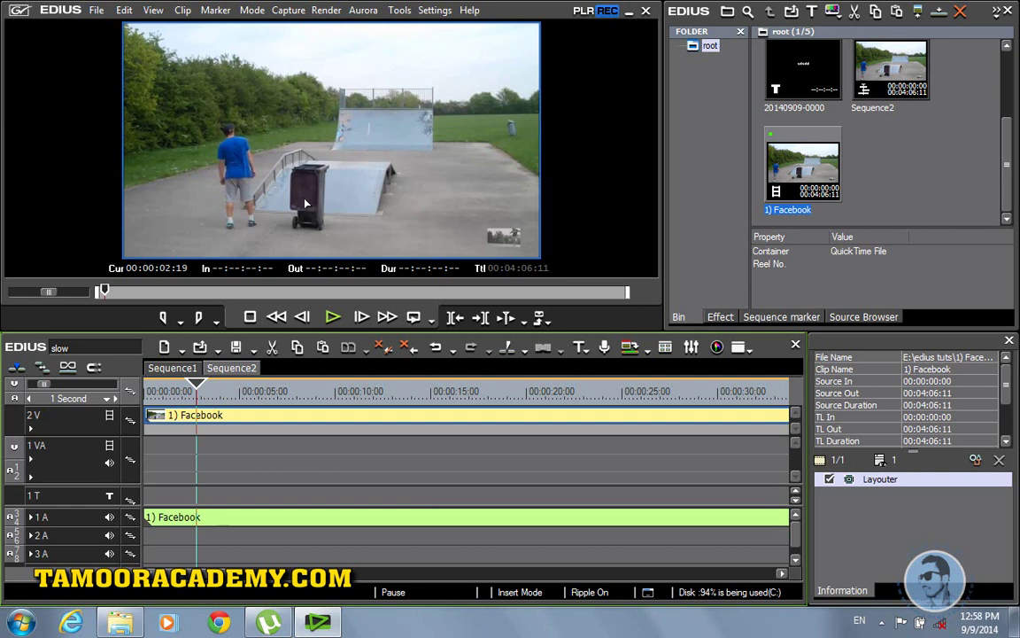
left_click(95, 13)
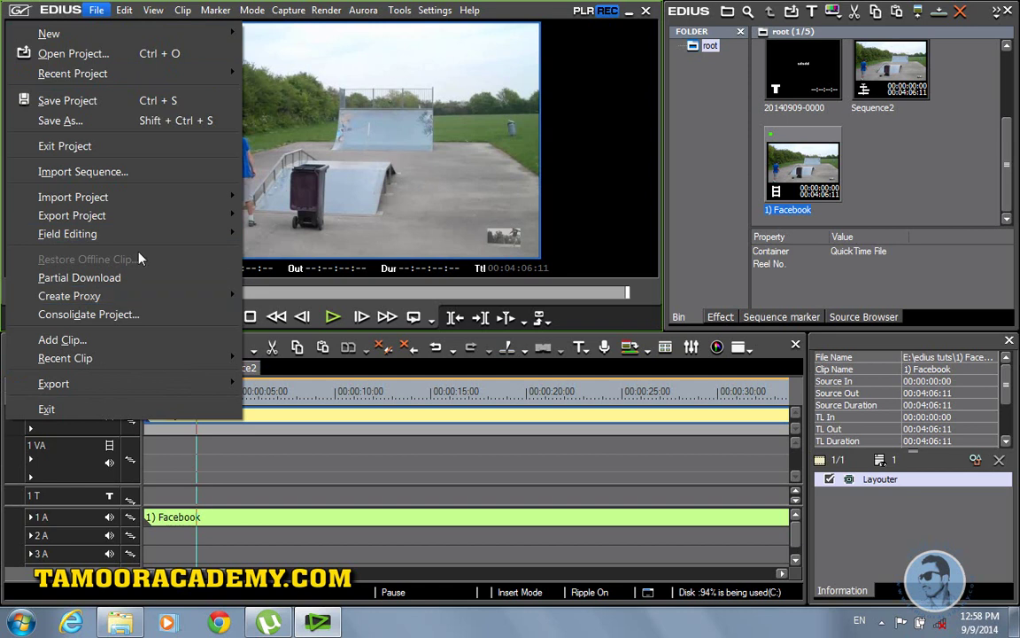
mouse_move(169, 222)
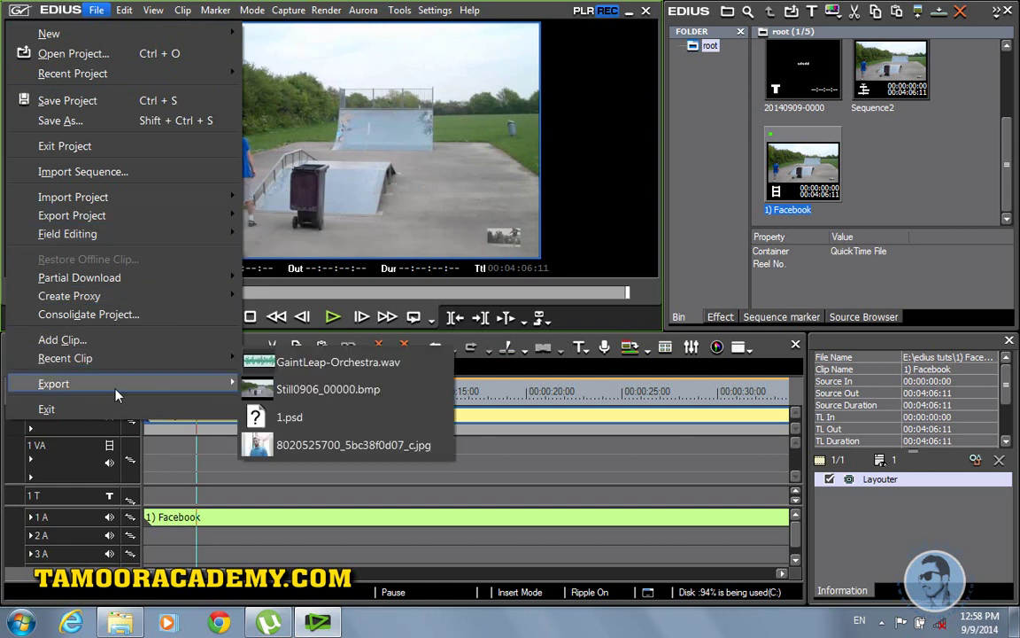
mouse_move(129, 389)
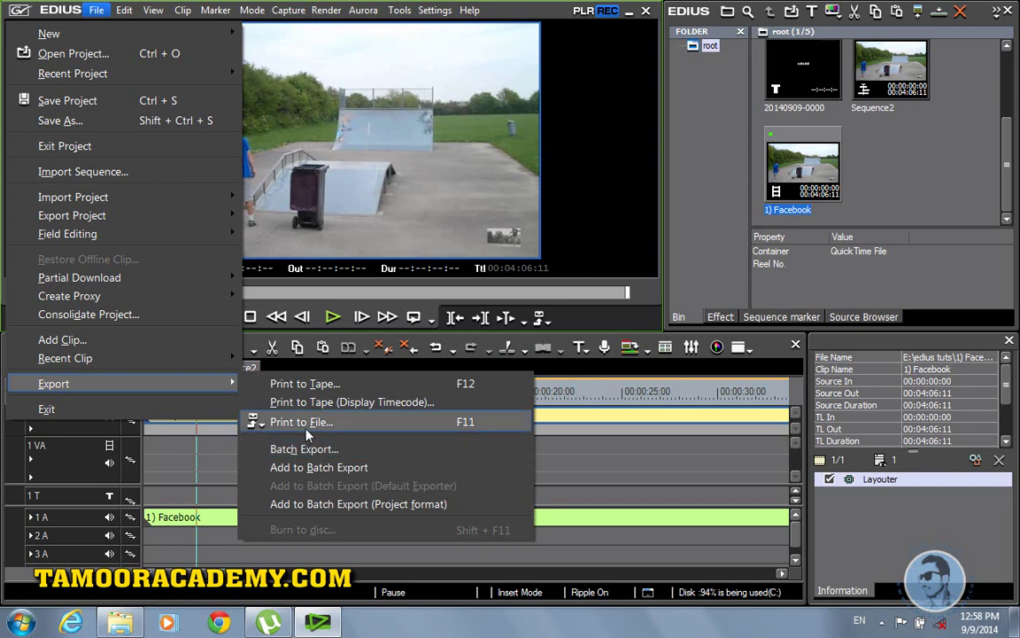
left_click(346, 429)
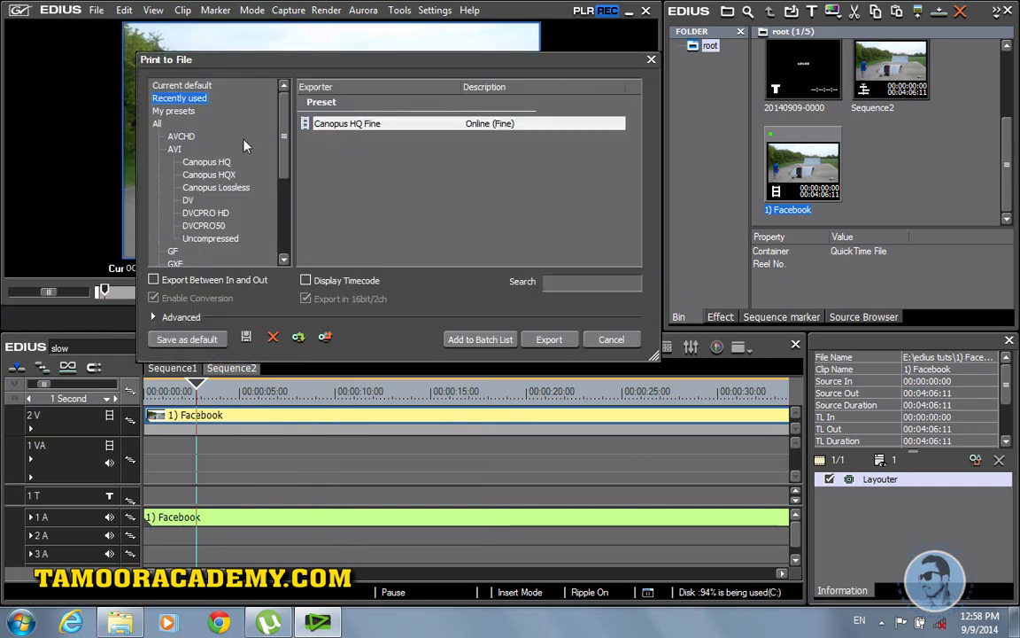
left_click_drag(267, 64, 295, 160)
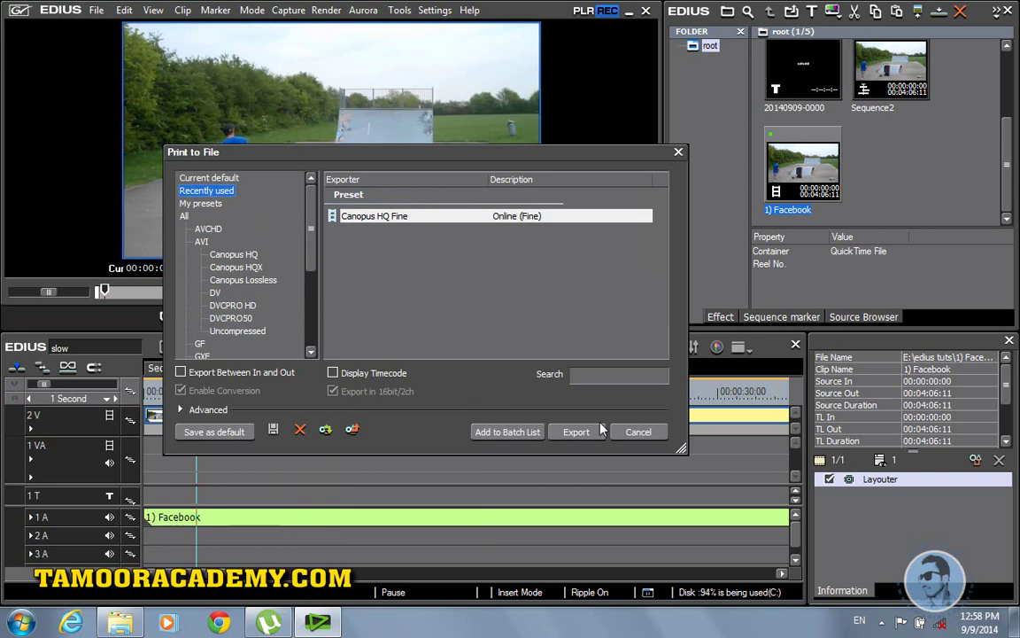
left_click(638, 432)
left_click(539, 317)
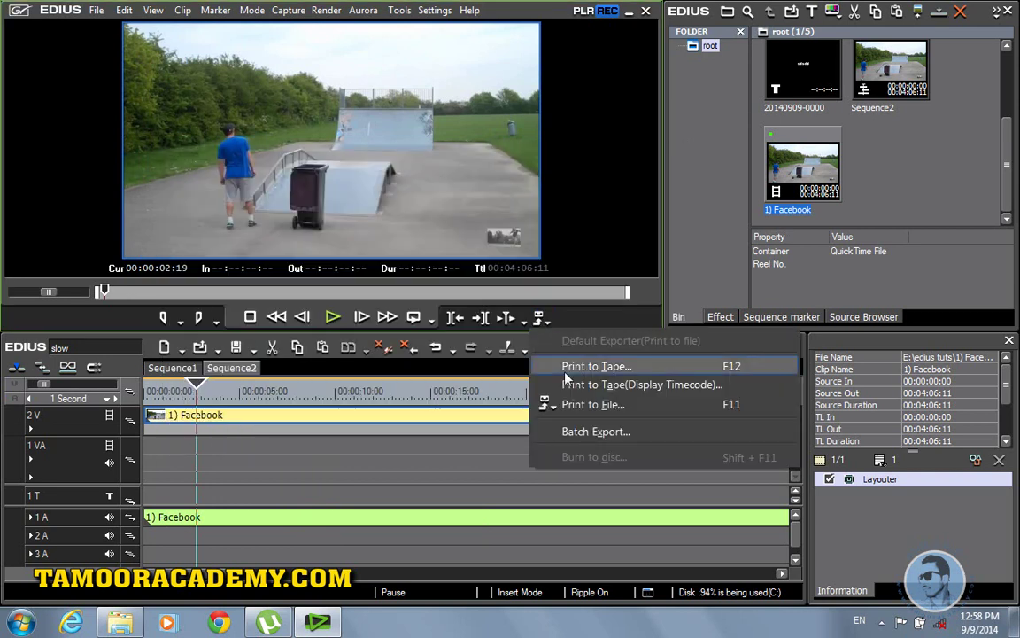
left_click(465, 456)
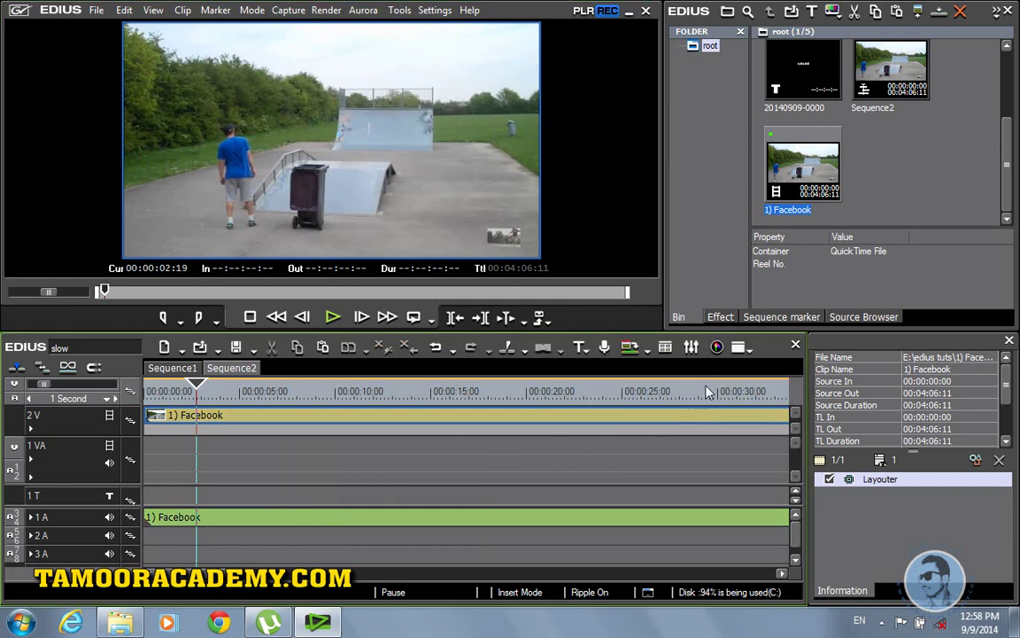
- Open the Print to File export dialog and look through the Current default, Recently used and My presets categories
left_click(547, 327)
left_click(530, 422)
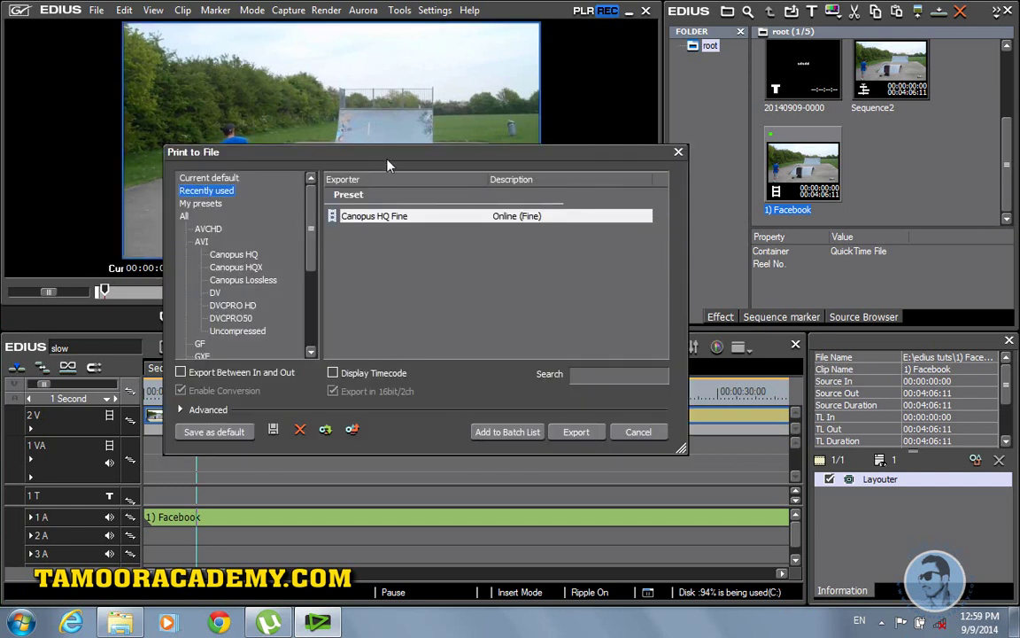
left_click_drag(397, 159, 438, 145)
left_click(264, 165)
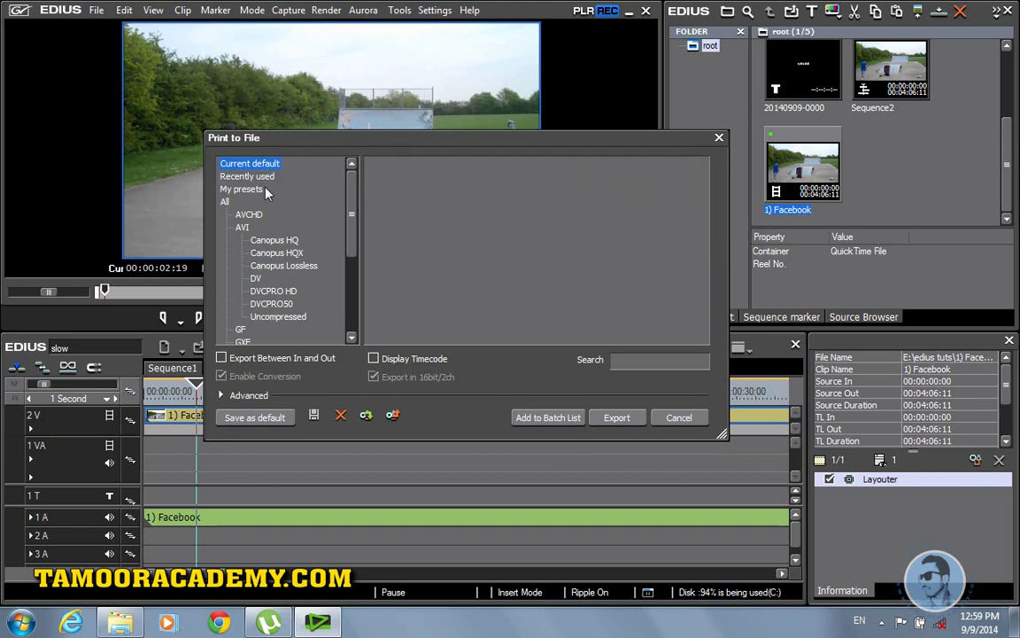
left_click(254, 178)
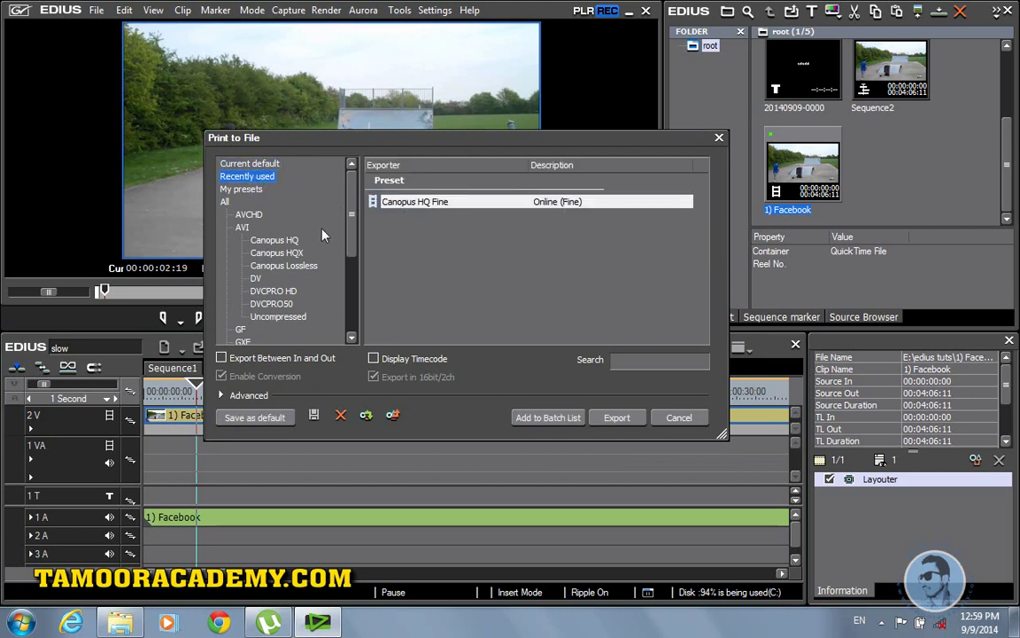
left_click(250, 190)
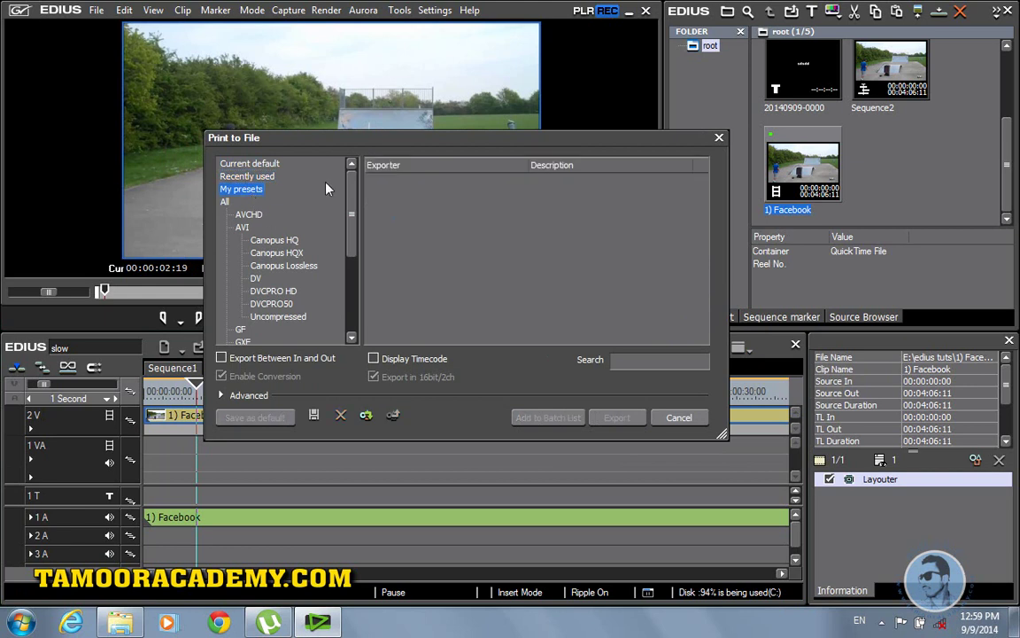
- Examine the full exporter list and the AVI exporters, enlarging the Print to File dialog to show more entries
left_click_drag(353, 217, 352, 227)
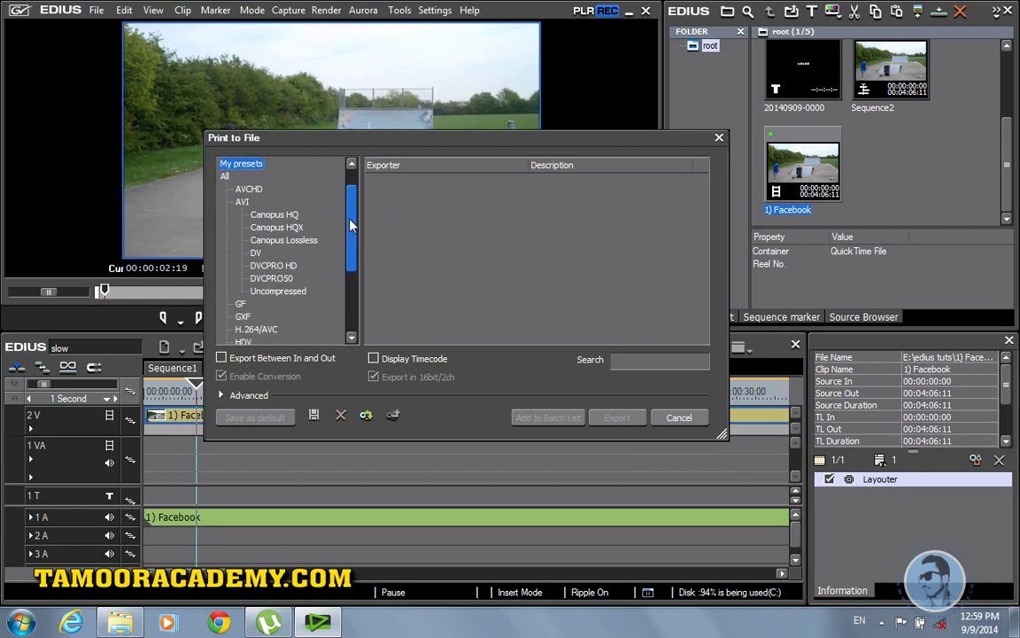
left_click(224, 176)
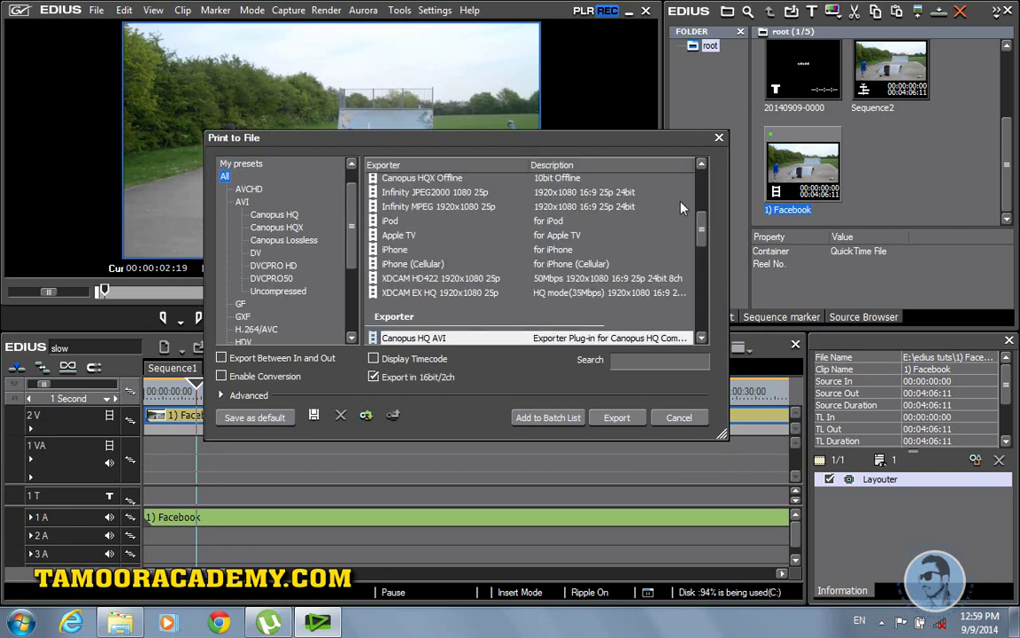
mouse_move(699, 228)
left_mouse_down()
mouse_move(693, 297)
mouse_move(698, 218)
left_mouse_up()
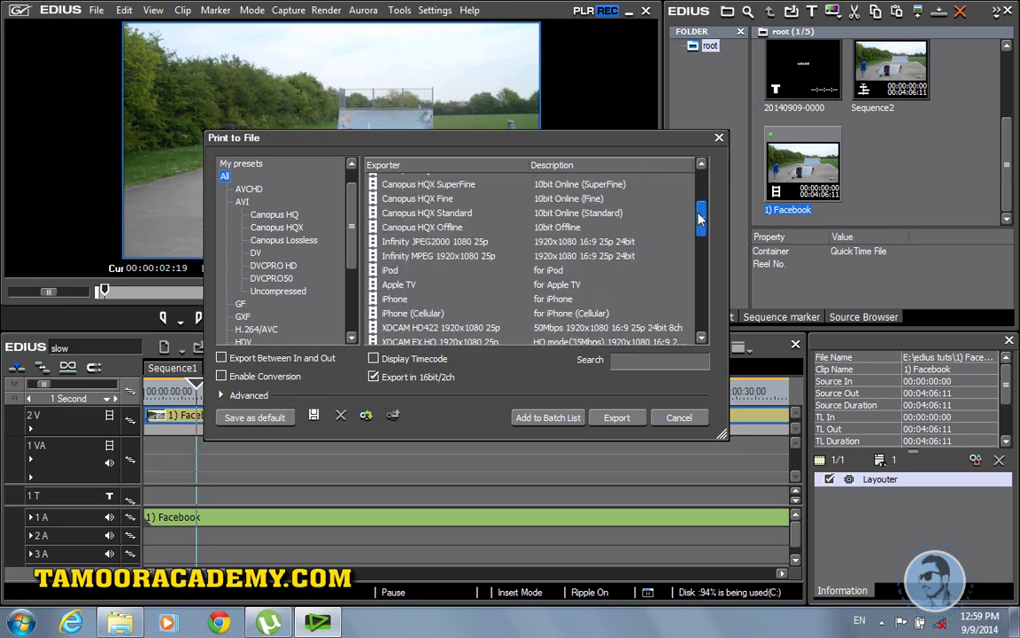
left_click(241, 200)
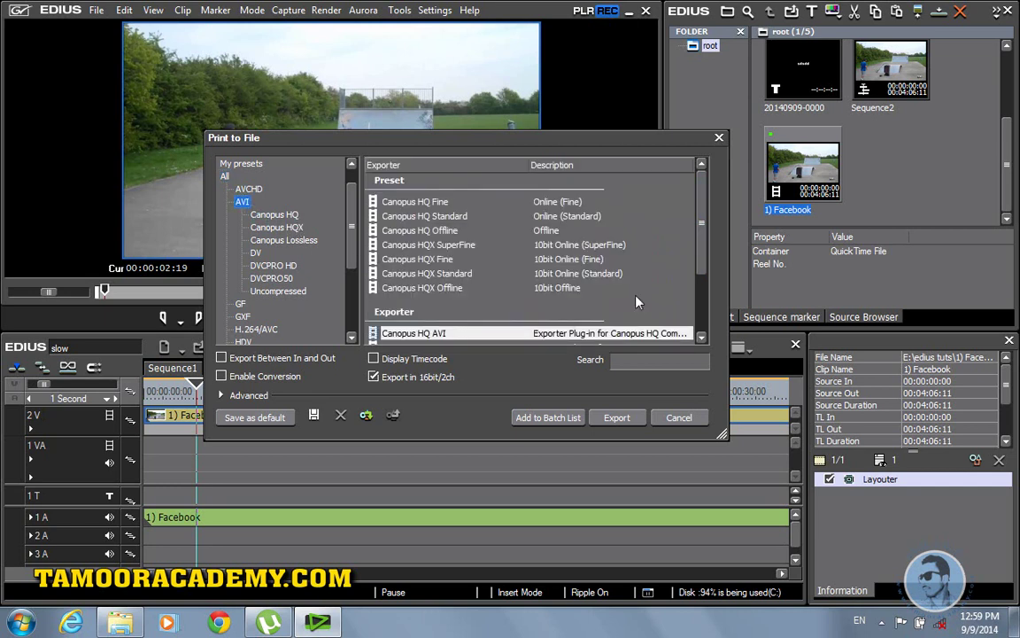
left_click_drag(704, 245, 702, 320)
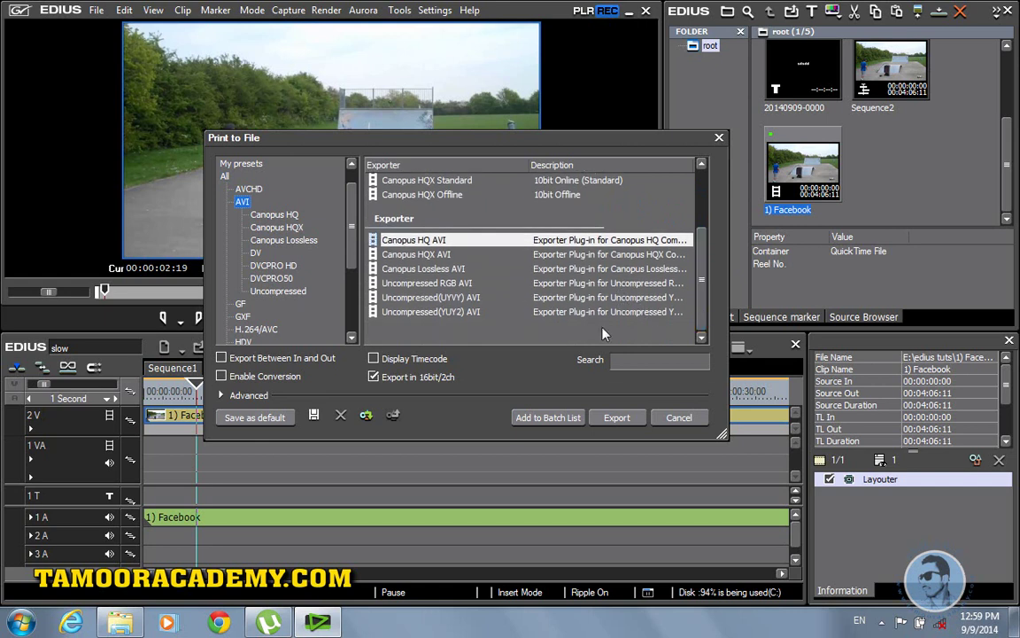
left_click_drag(723, 435, 842, 532)
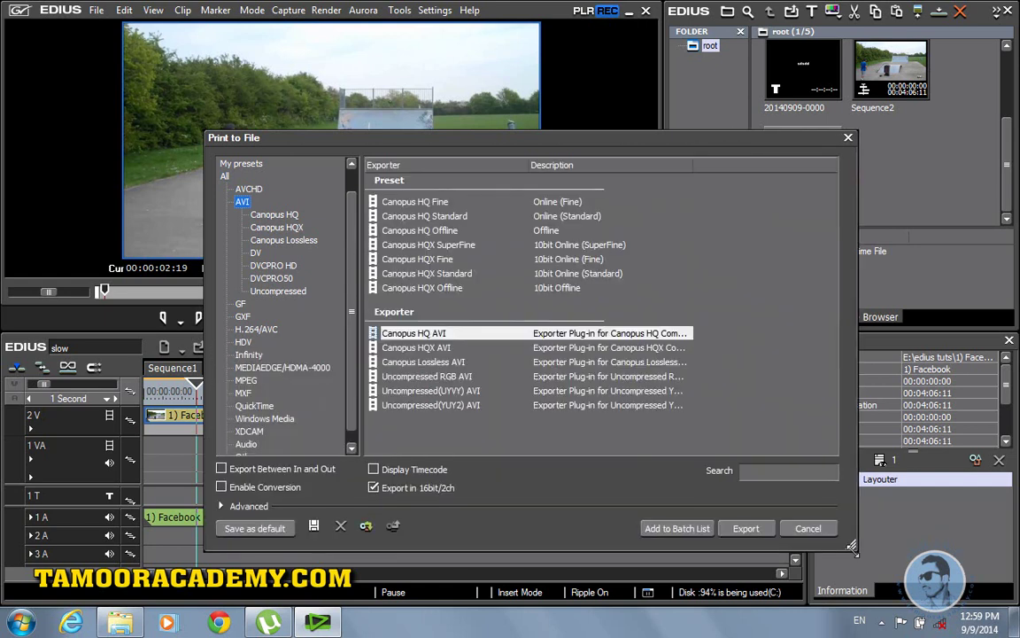
left_click_drag(496, 139, 453, 79)
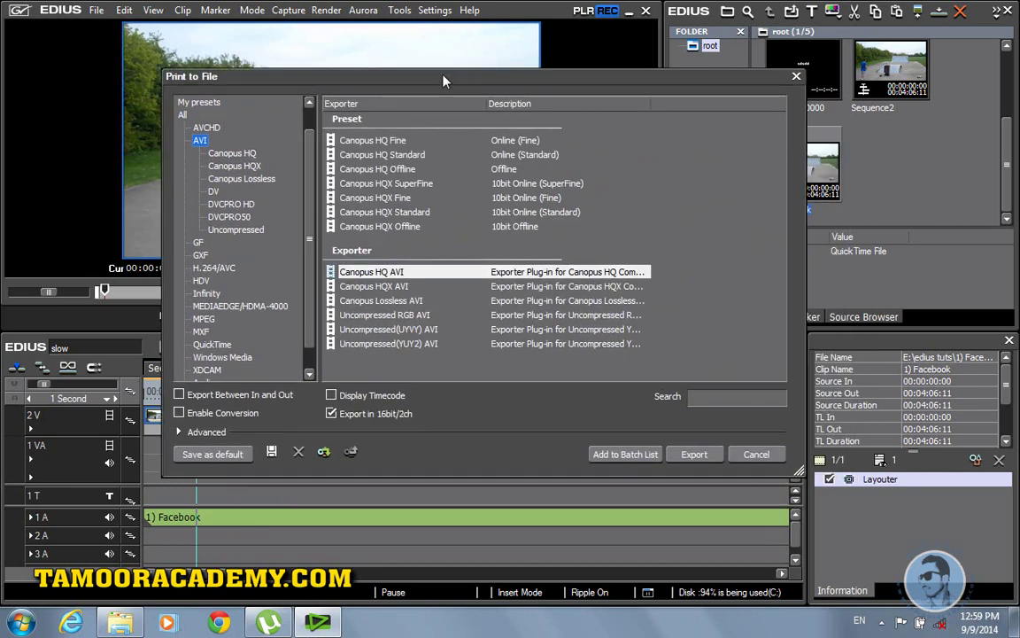
- Turn on Enable Conversion and compare the AVI preset list with and without it
left_click(179, 415)
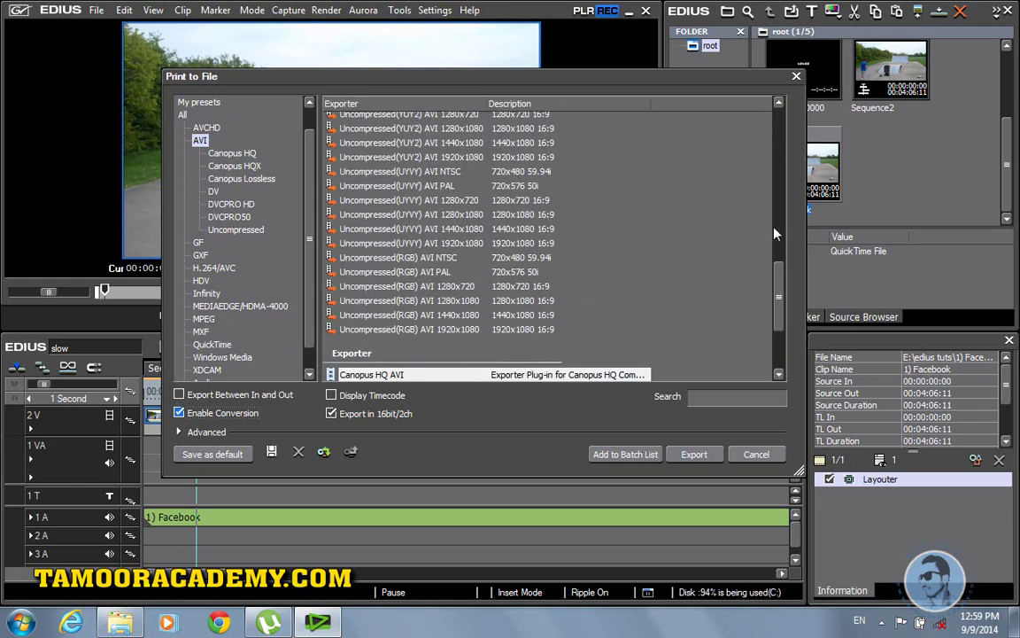
left_click_drag(778, 282, 778, 133)
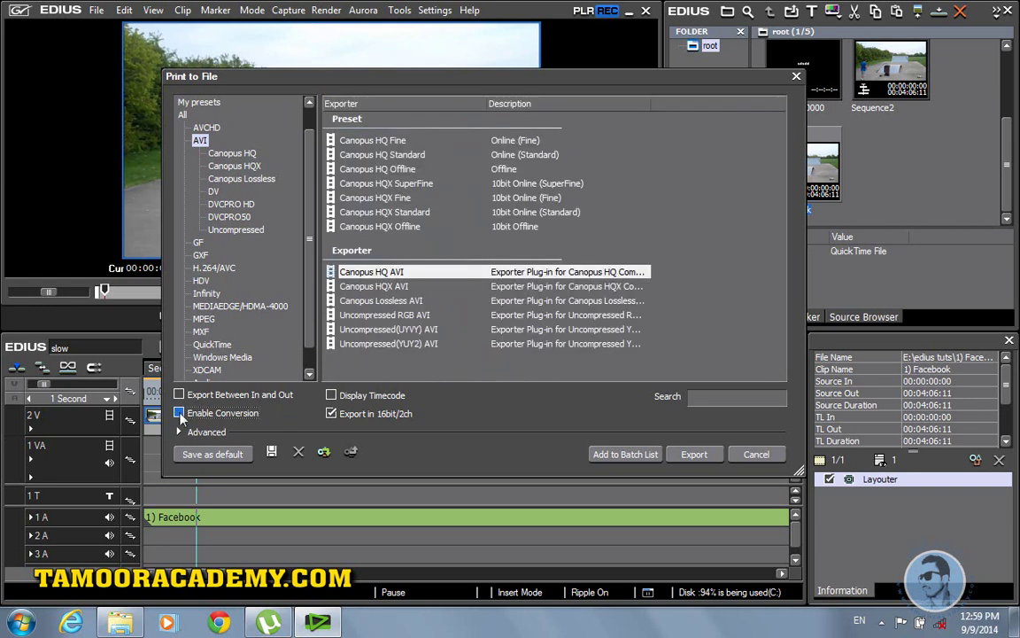
left_click(179, 413)
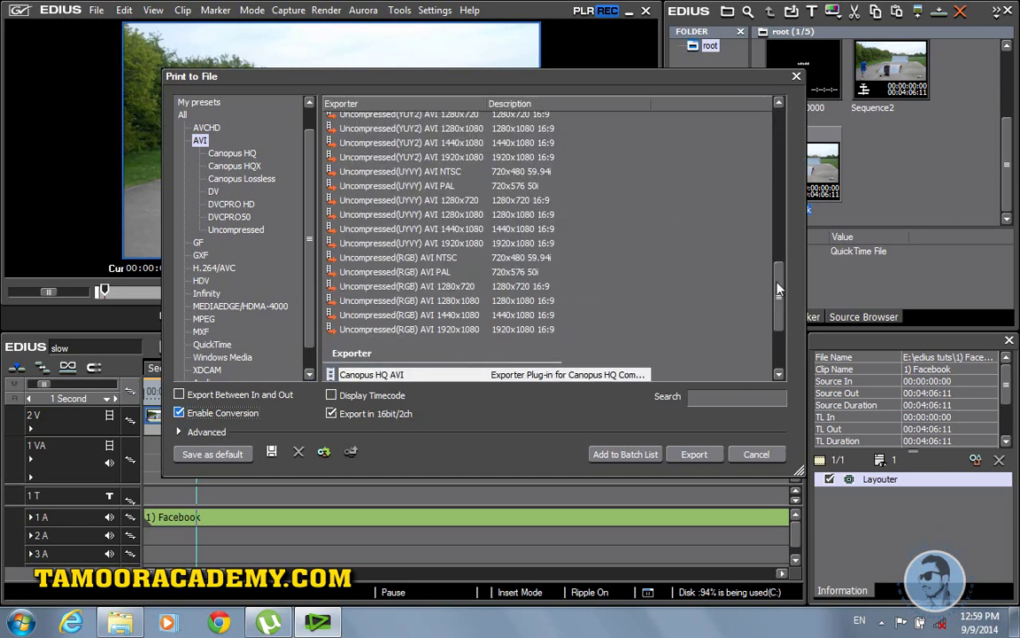
left_click_drag(777, 276, 779, 303)
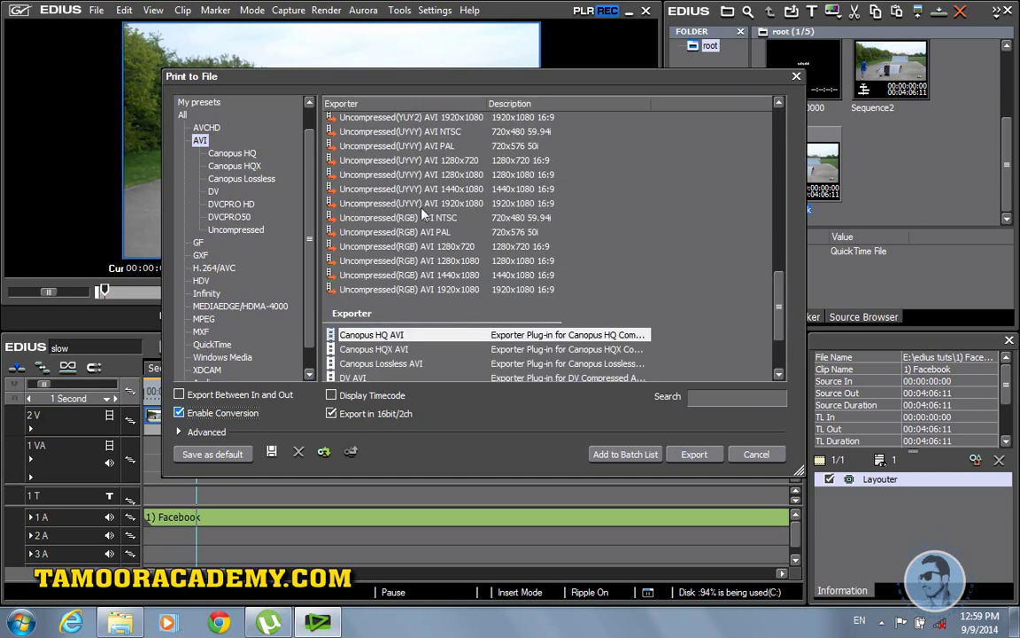
left_click_drag(784, 309, 791, 177)
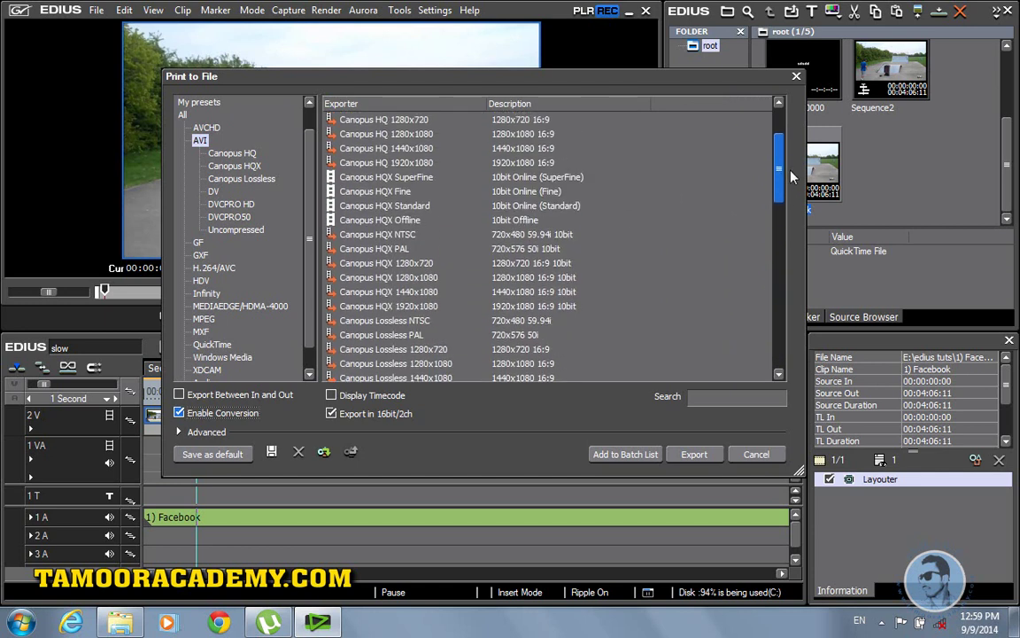
- Review the exporters and presets offered for the GF, GXF, HDV, MPEG and QuickTime formats
left_click(198, 241)
left_click(201, 254)
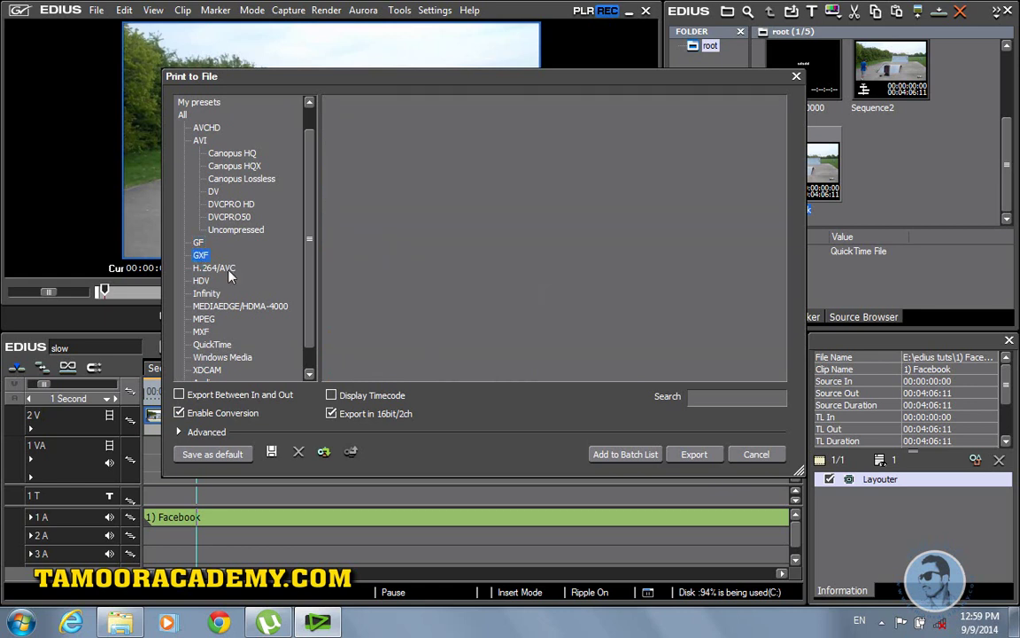
scroll(312, 253, "down", 1)
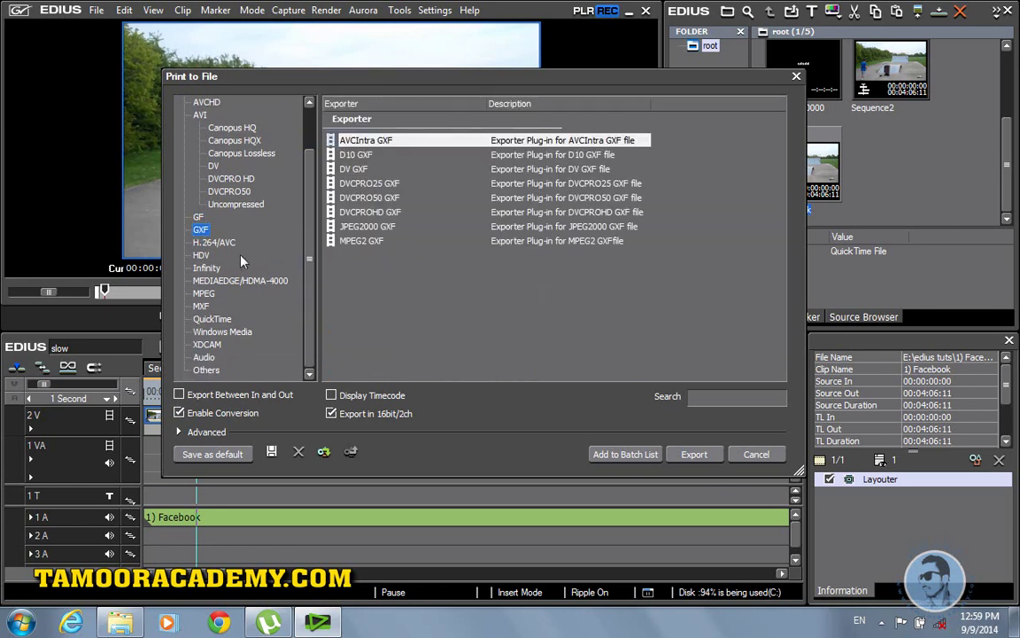
left_click(203, 255)
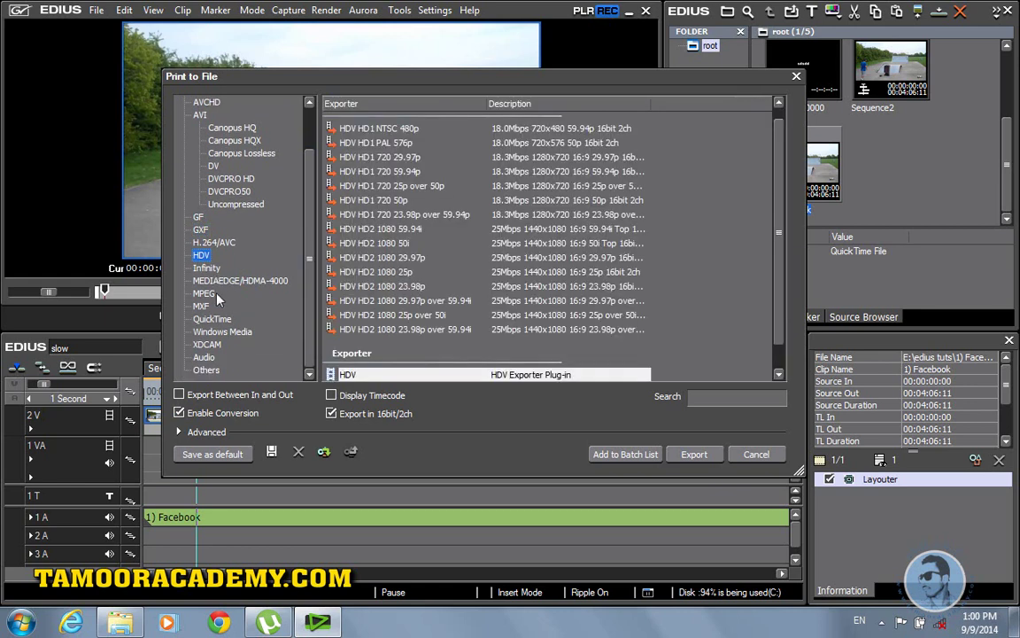
left_click(204, 293)
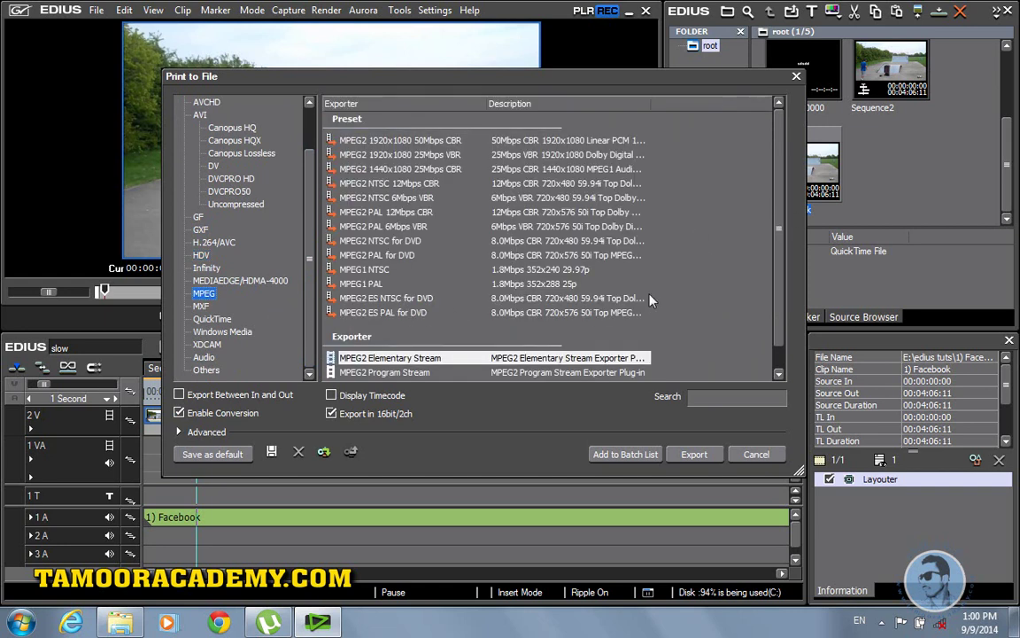
scroll(780, 226, "down", 1)
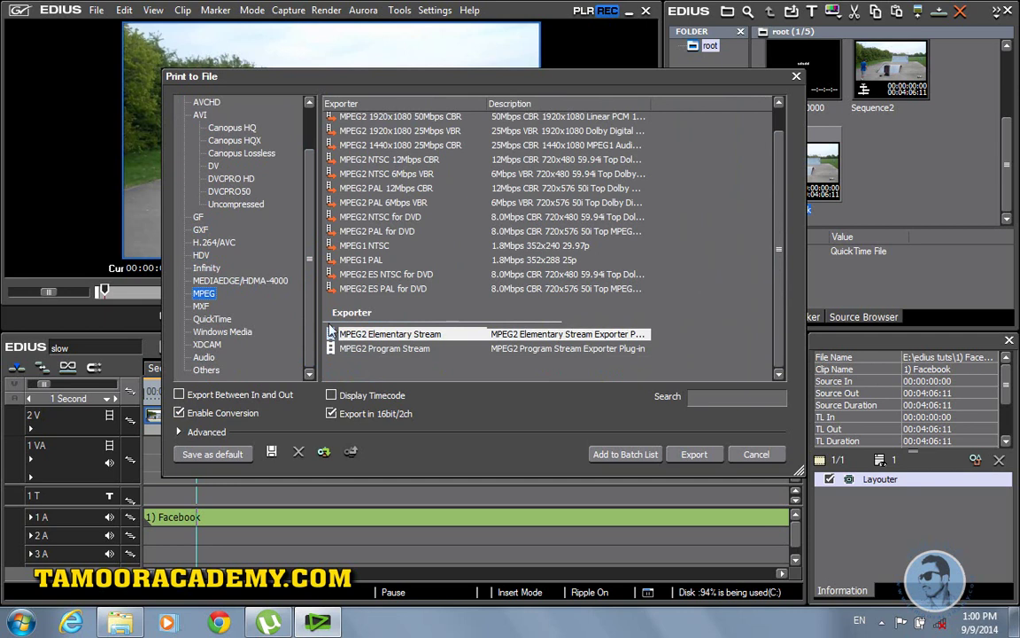
left_click(225, 321)
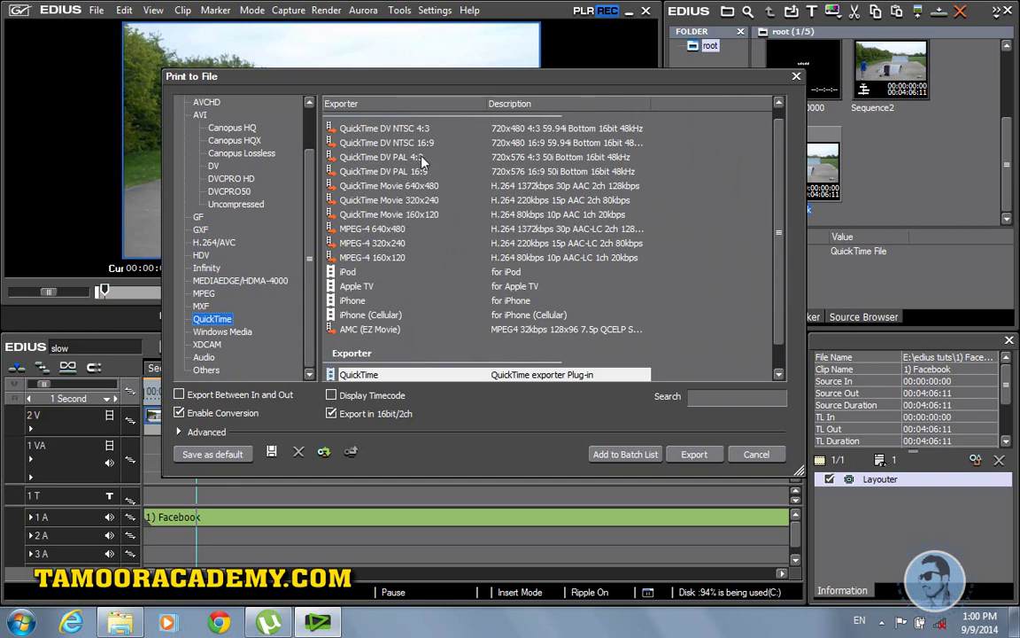
left_click_drag(778, 187, 779, 213)
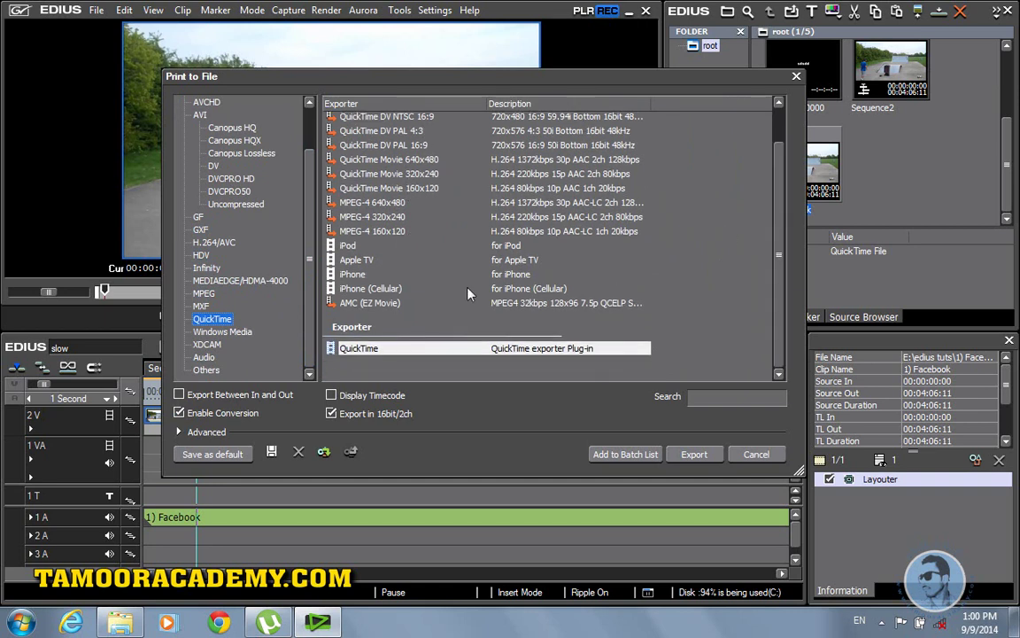
- Select the WindowsMediaVideo exporter in the Windows Media category, then cancel the Print to File dialog
left_click(220, 331)
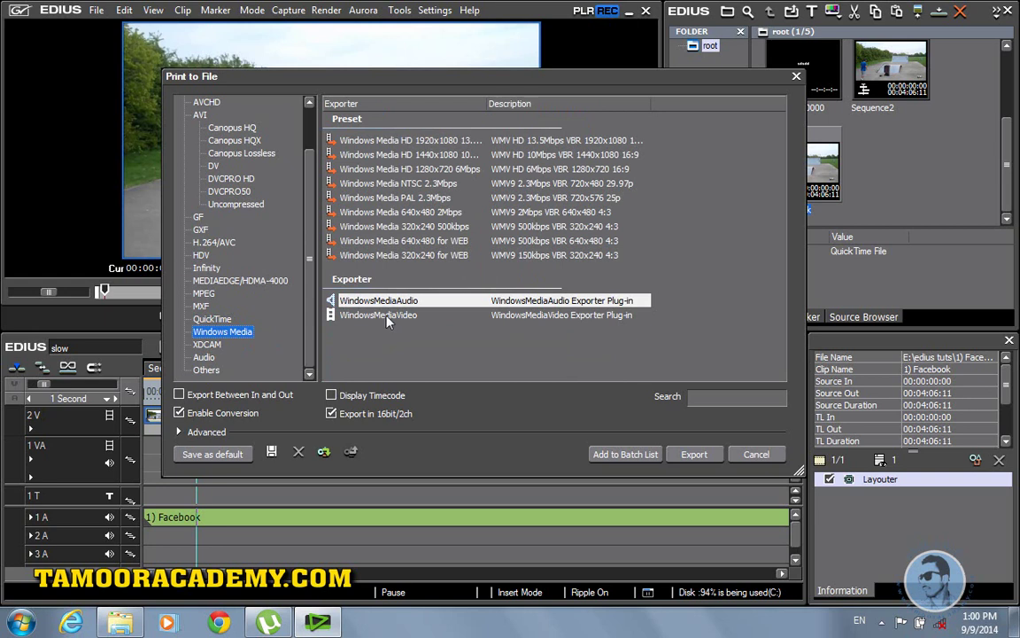
left_click(379, 317)
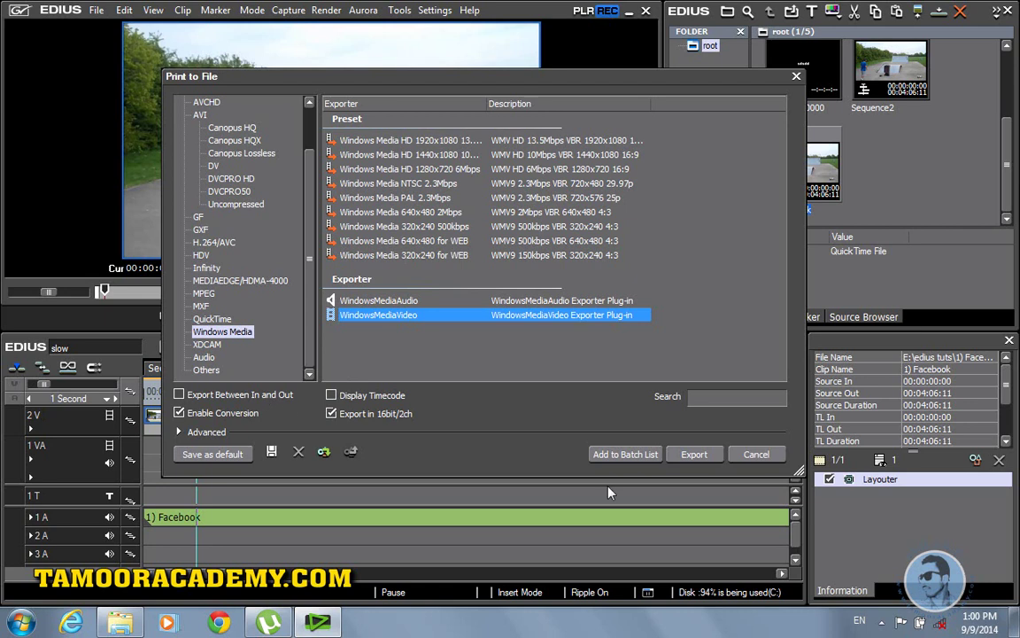
left_click(757, 455)
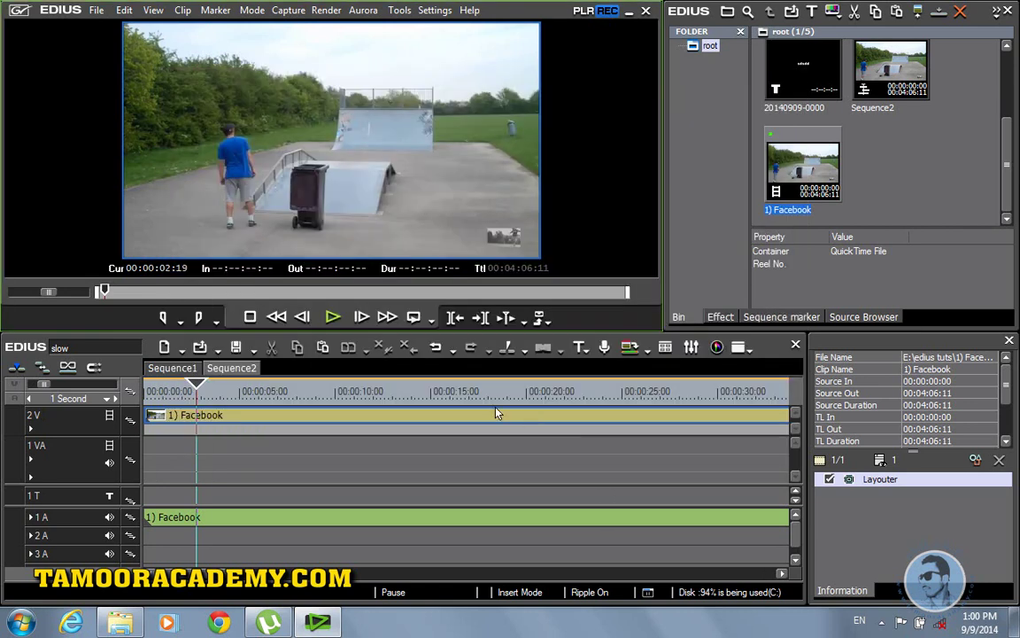
- Mark the export range on the Sequence2 timeline with an In point at 00:00:00:22 and an Out point at 00:00:12:06
left_click(165, 396)
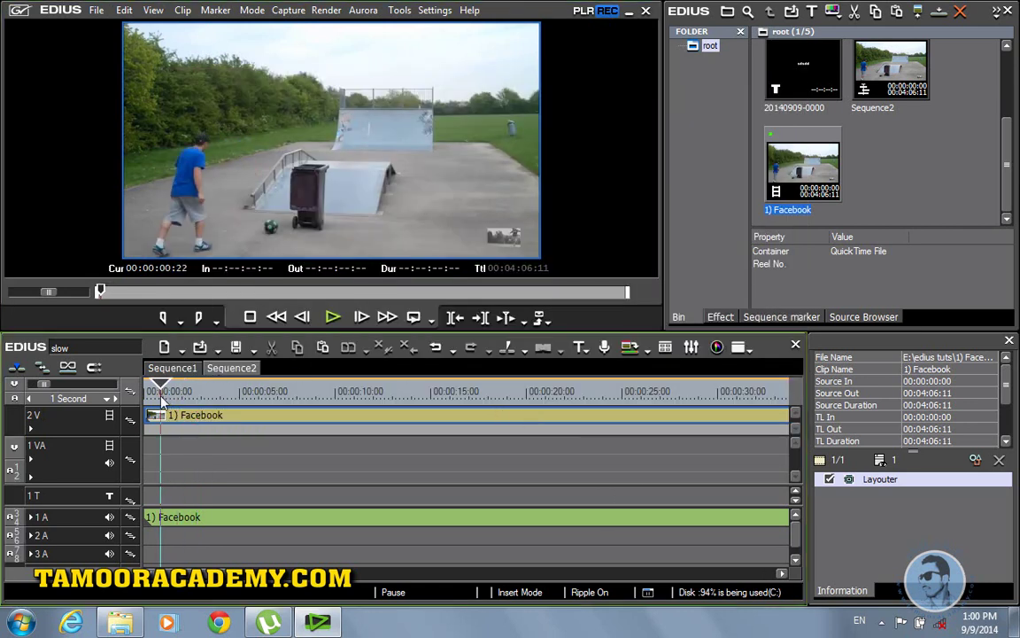
key("i")
left_click(378, 391)
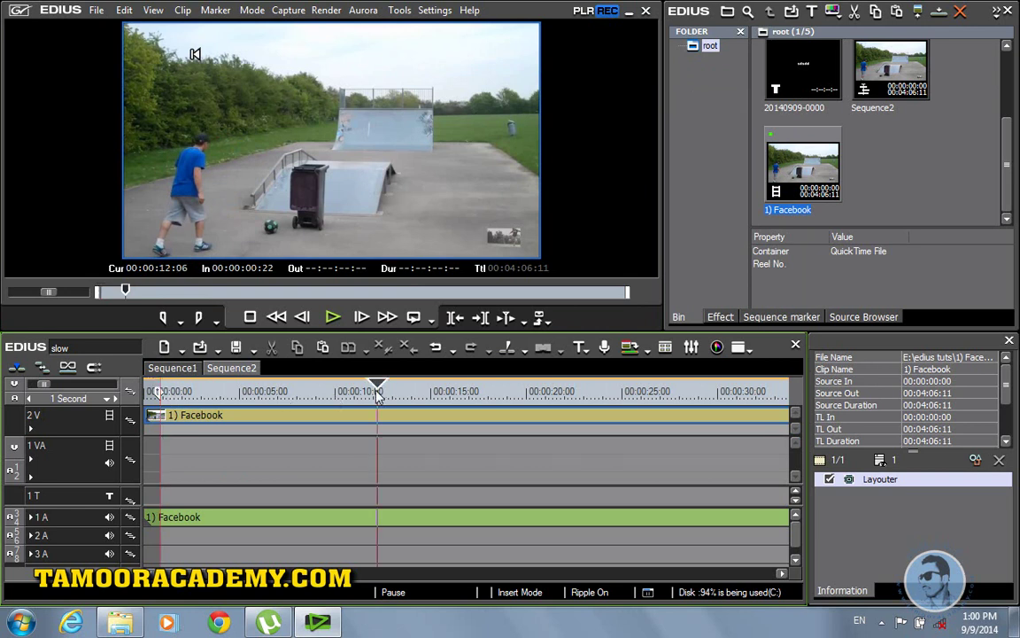
key("o")
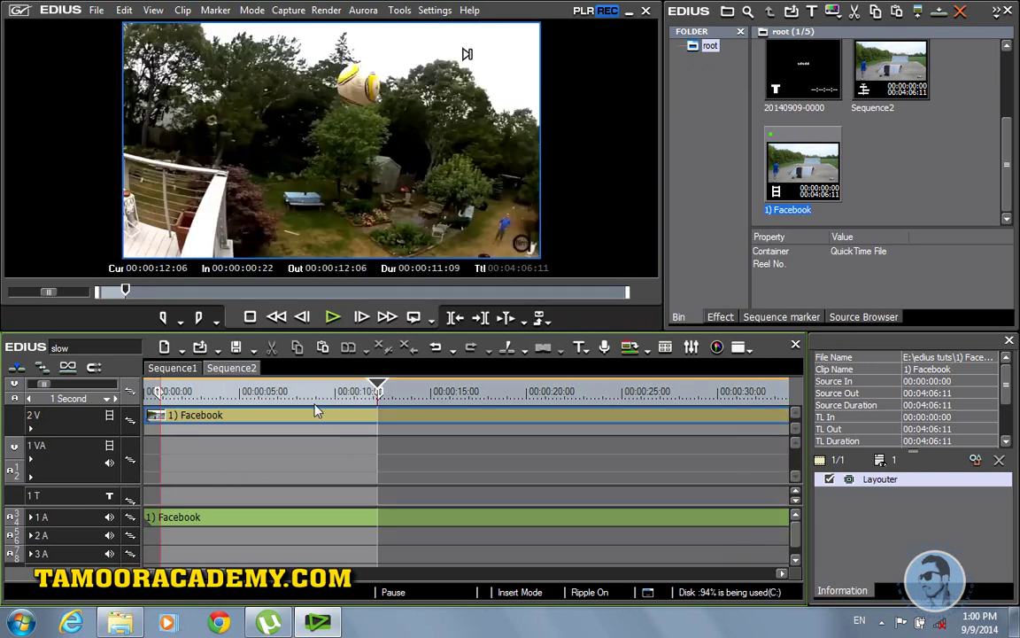
- Start a Print to File export with the WindowsMediaVideo exporter, enabling Export Between In and Out and Enable Conversion
left_click(538, 317)
left_click(602, 404)
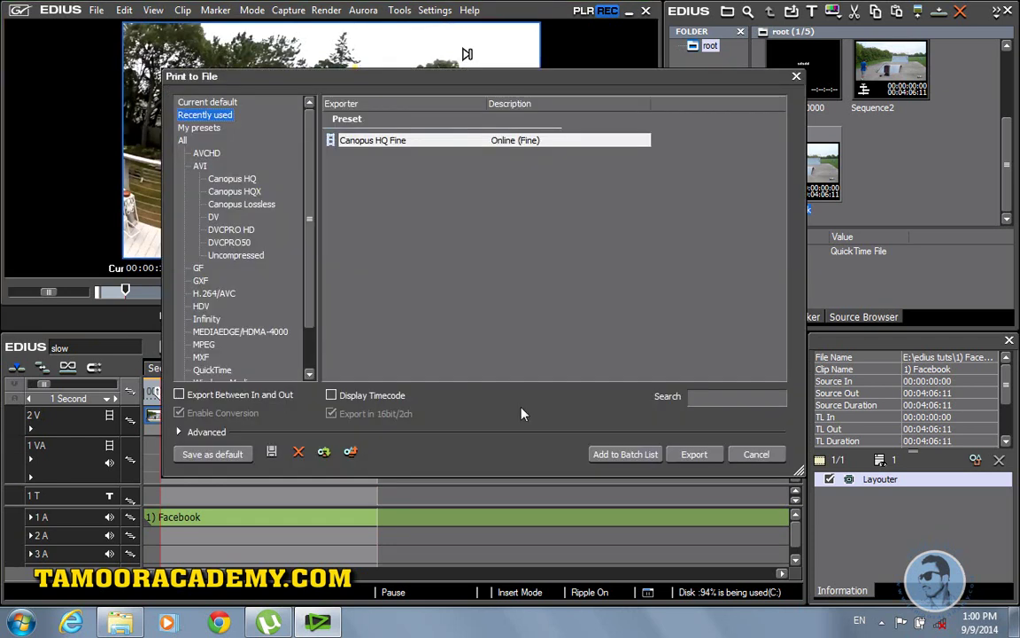
left_click(238, 399)
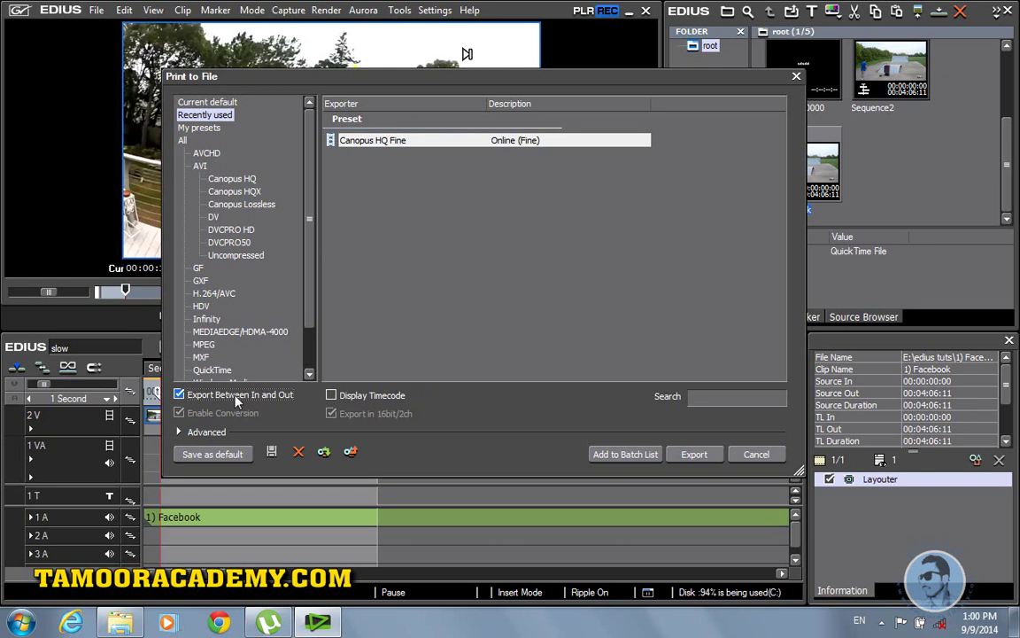
scroll(310, 334, "down", 2)
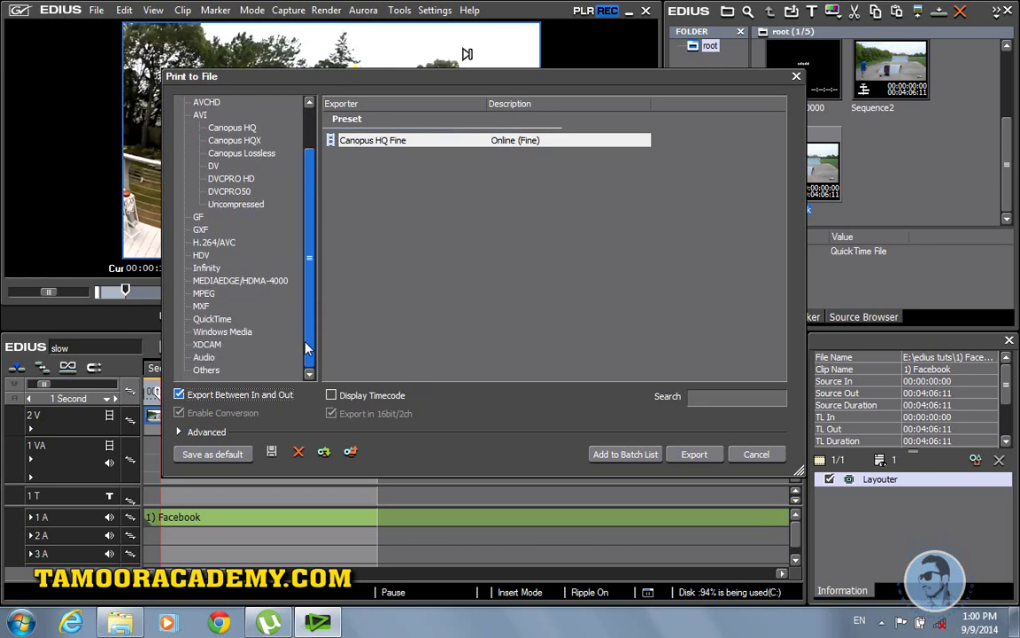
left_click(223, 332)
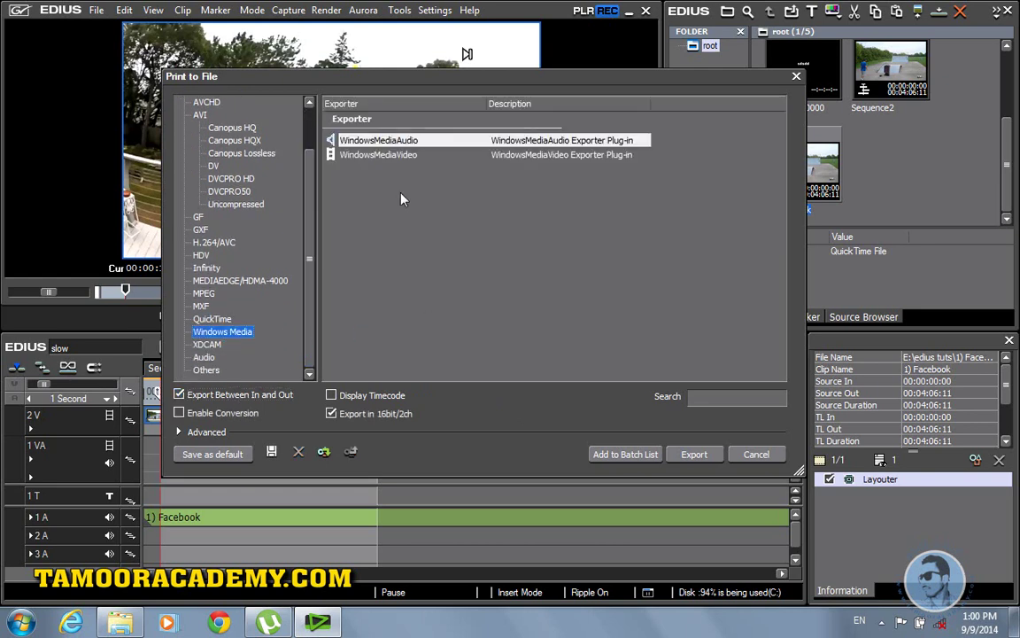
left_click(387, 156)
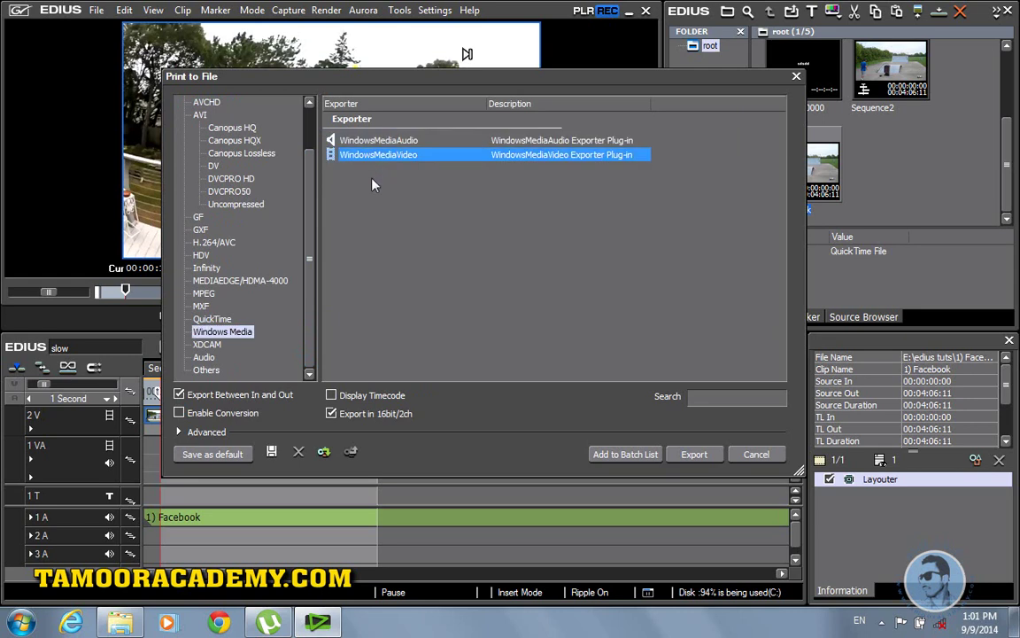
left_click(179, 413)
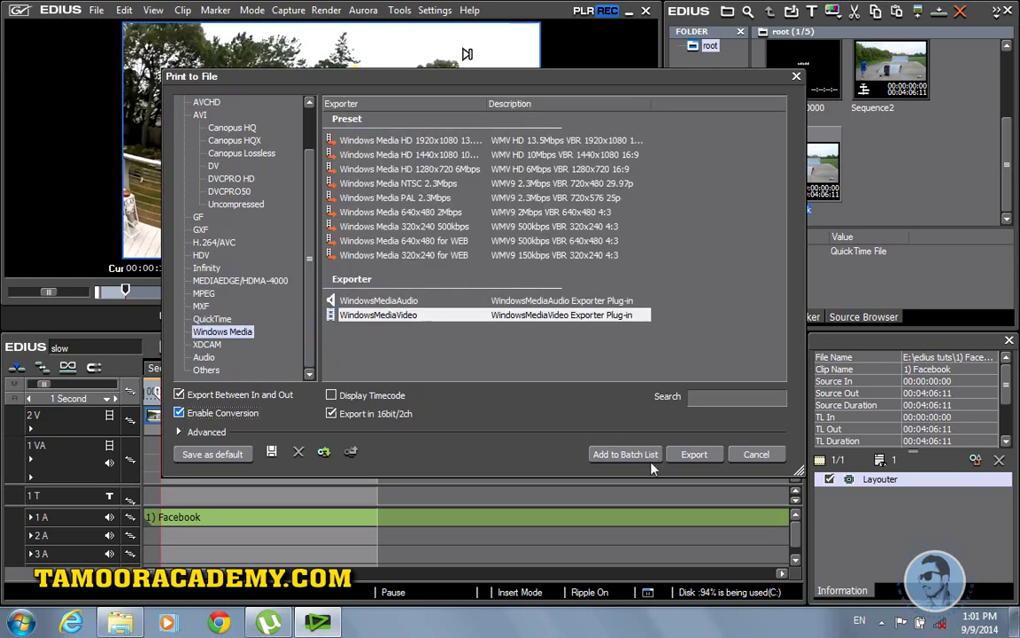
left_click(695, 453)
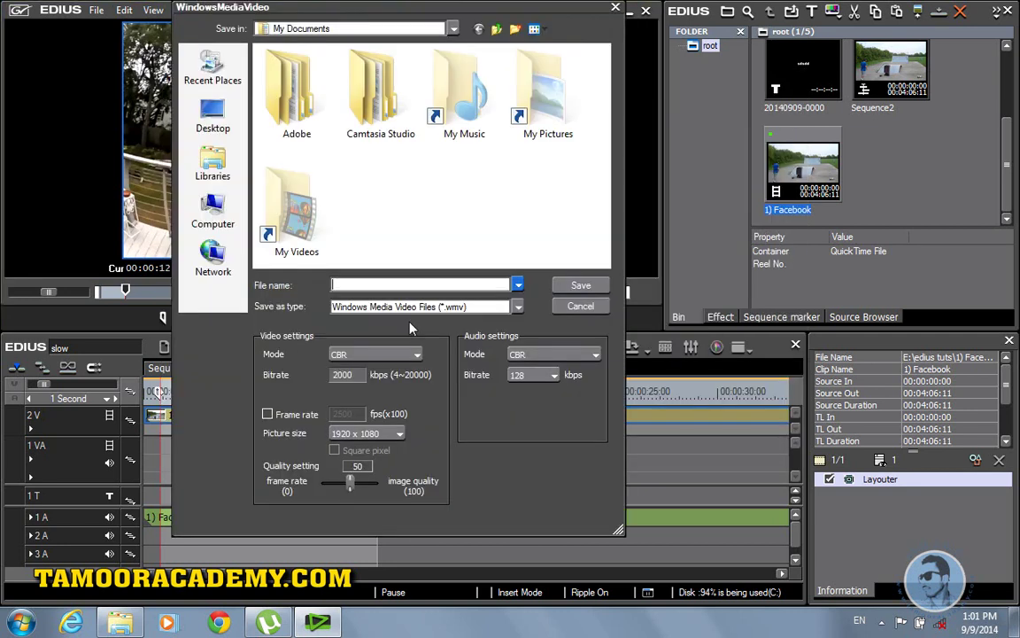
- Export the marked range to the Desktop as a WMV file named test, with CBR video mode and 1920 x 1080 picture size
left_click(212, 124)
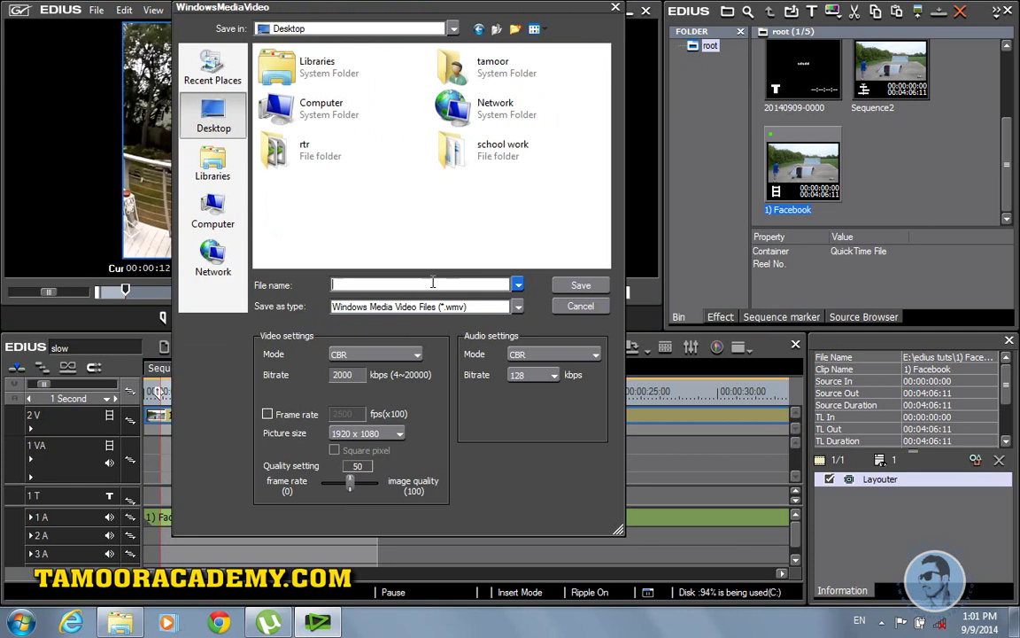
left_click(408, 355)
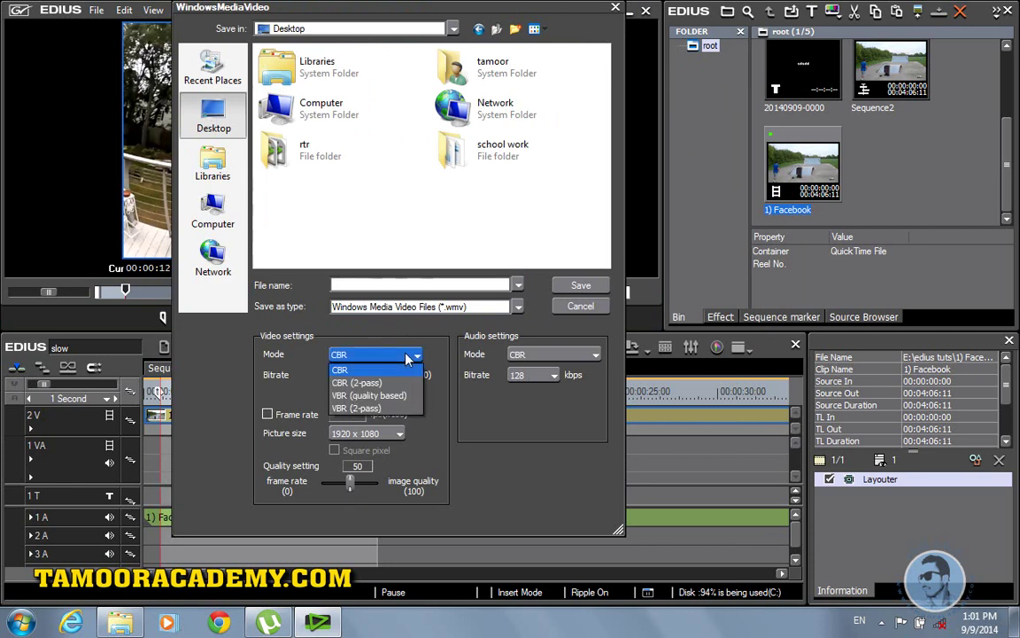
left_click(408, 356)
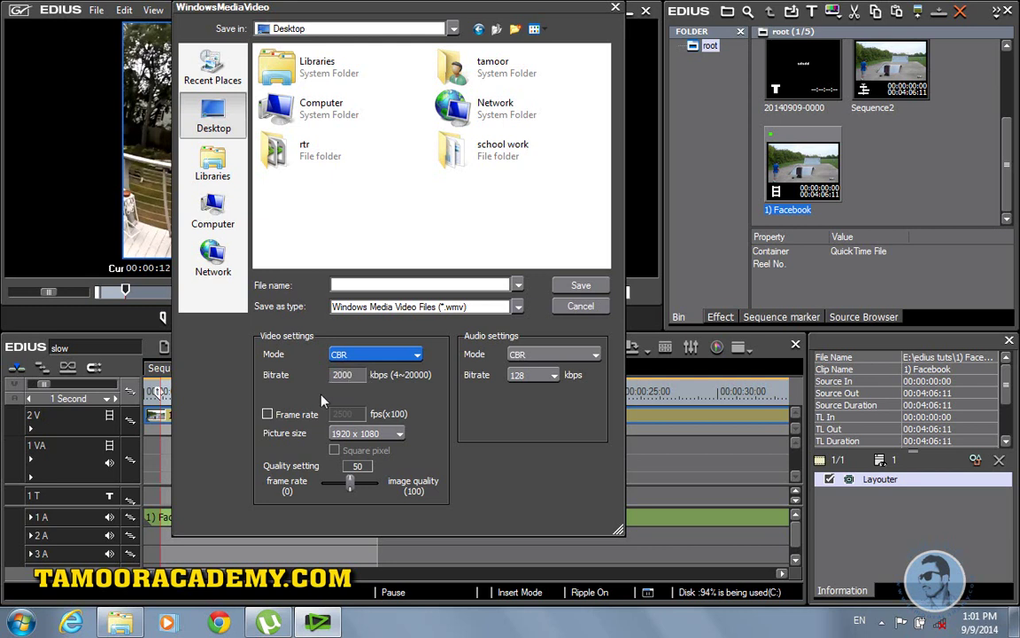
left_click(394, 436)
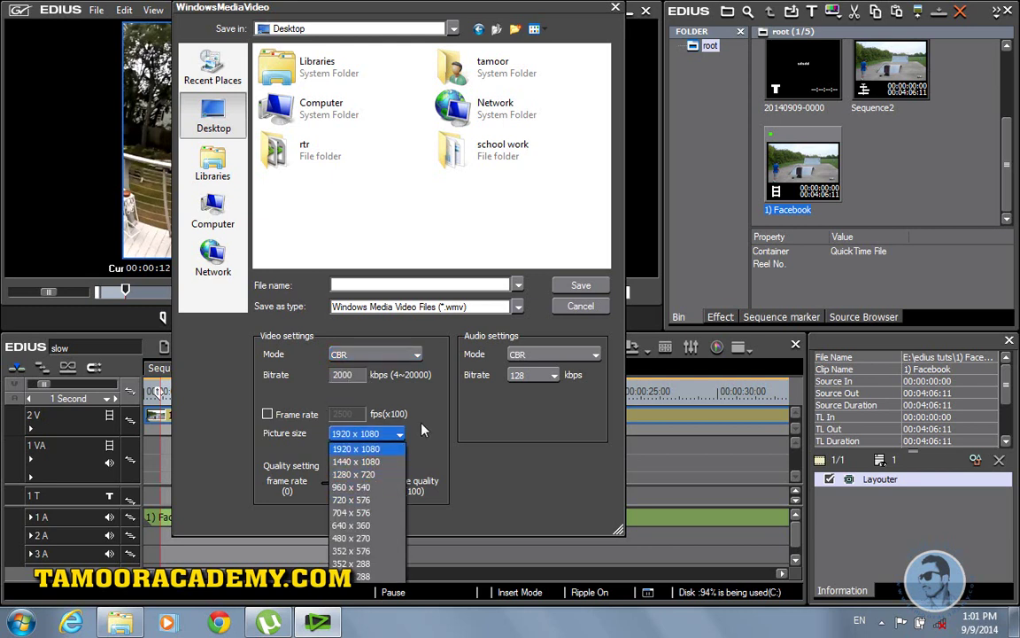
left_click(359, 448)
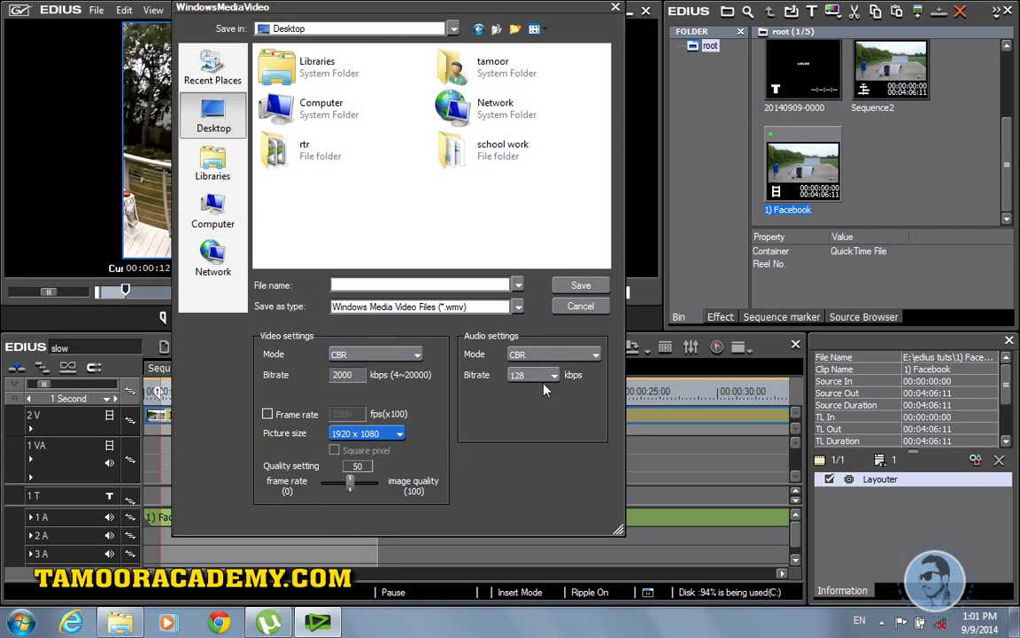
left_click(520, 307)
type("test")
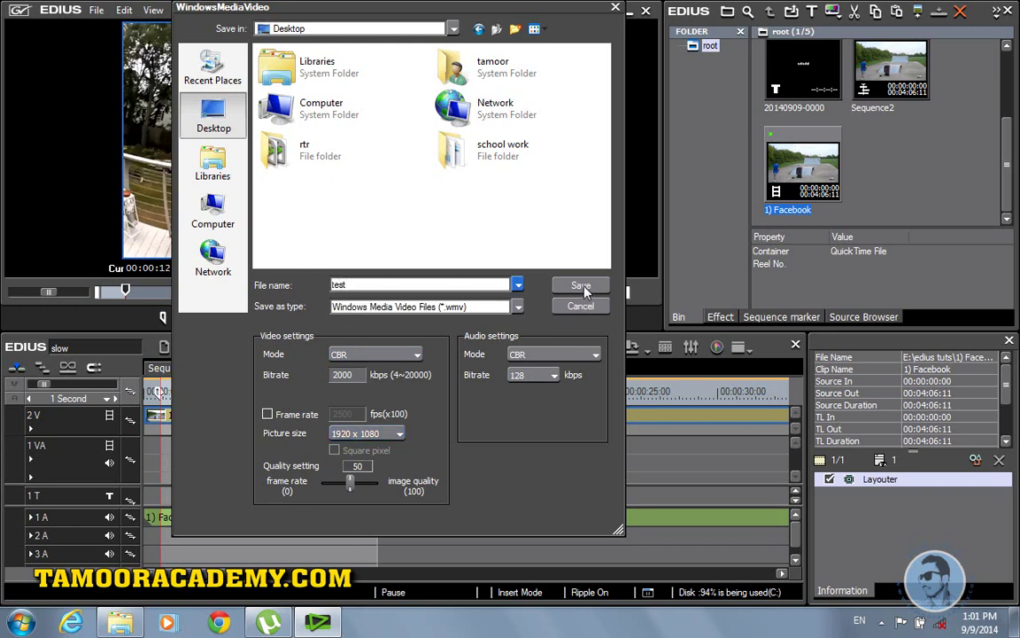
left_click(581, 286)
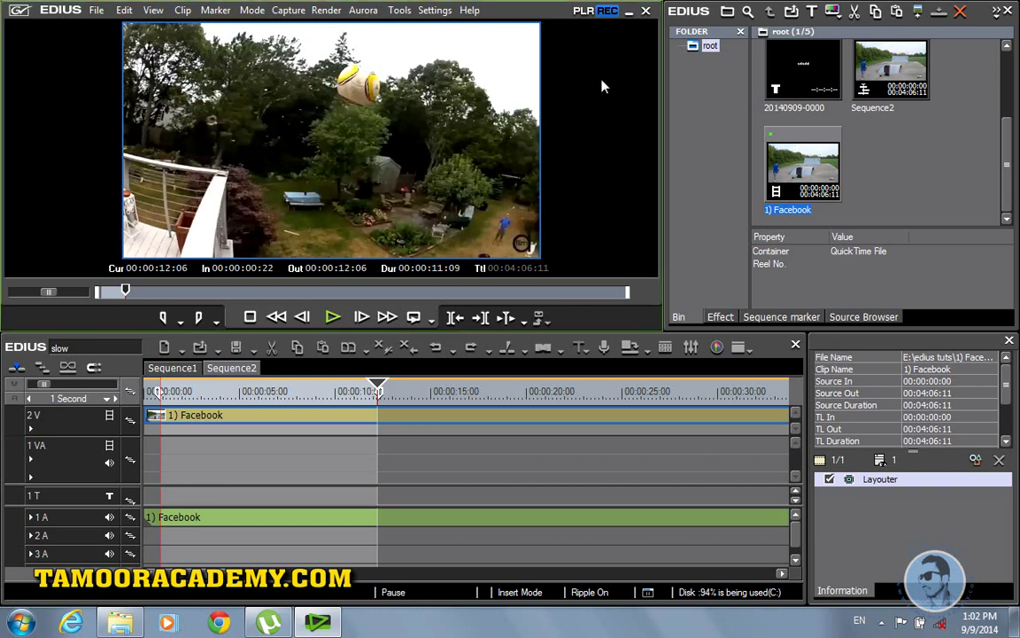
- Play the exported test.wmv from the desktop in an alternative media player with the volume lowered, then close the player
left_click(629, 12)
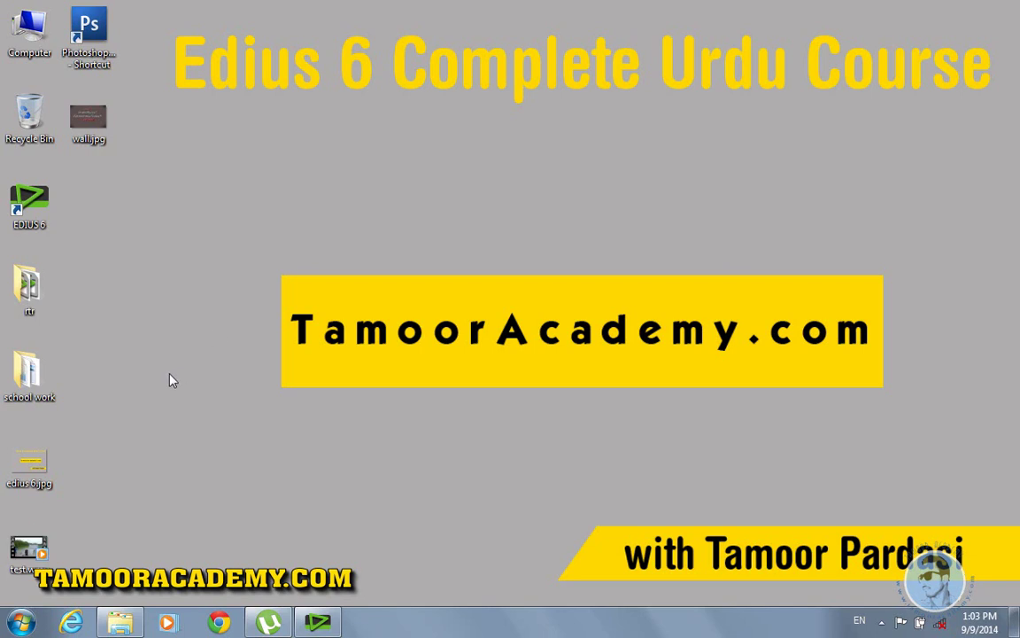
right_click(23, 549)
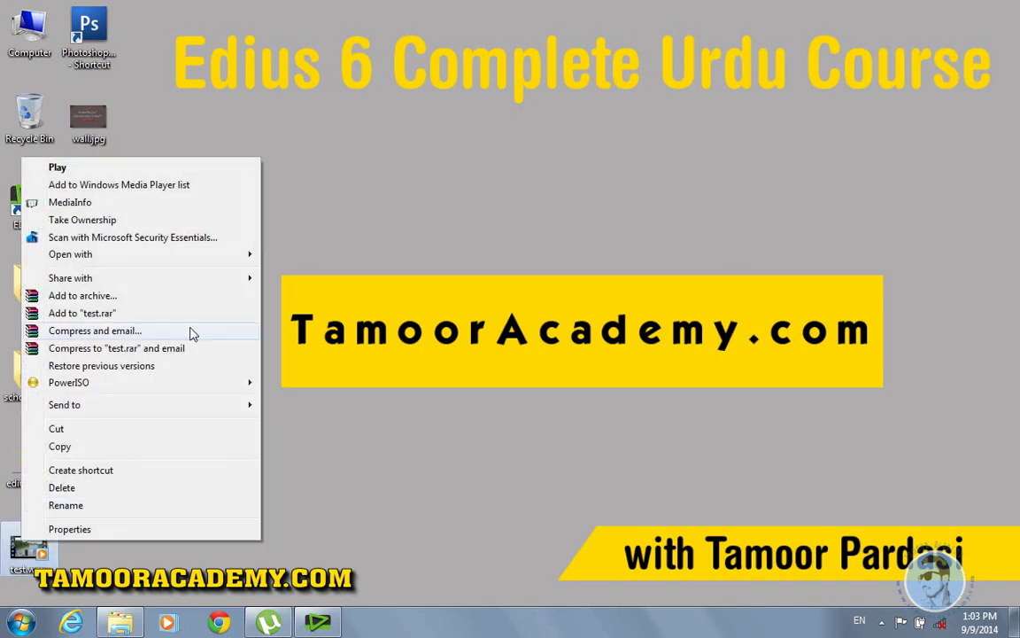
mouse_move(244, 257)
left_click(300, 256)
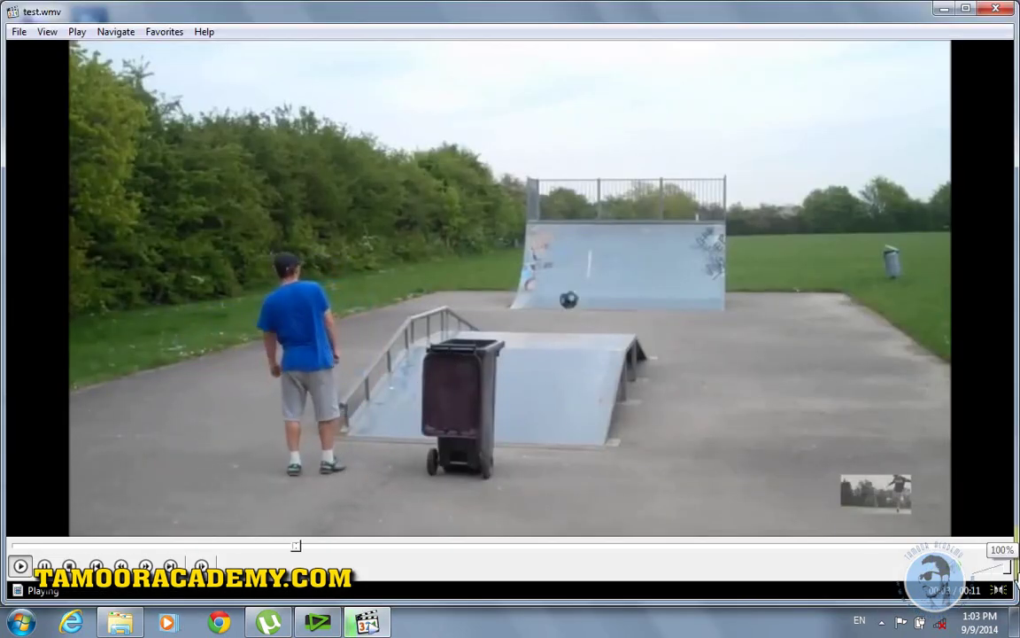
scroll(992, 572, "down", 9)
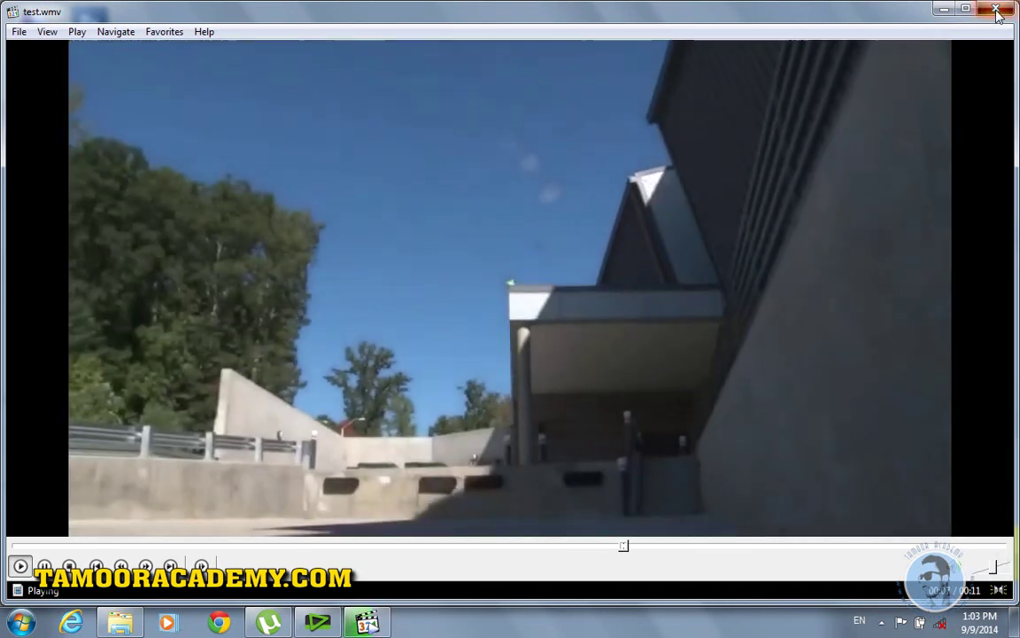
left_click(994, 11)
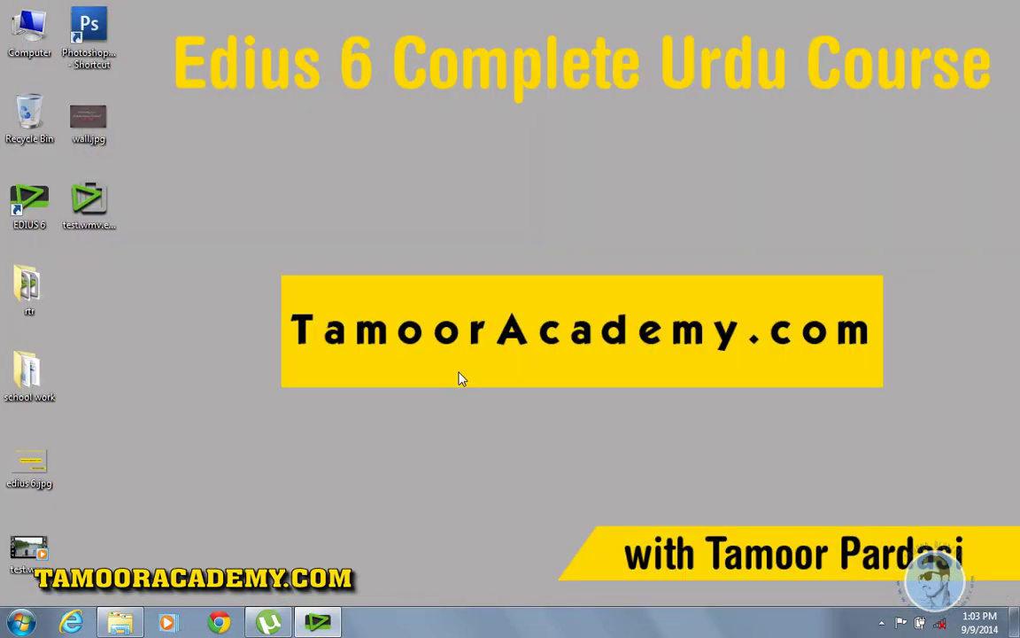
- Switch back to EDIUS and examine the Batch Export dialog and its exporter choices, then close it without adding an entry
left_click(318, 623)
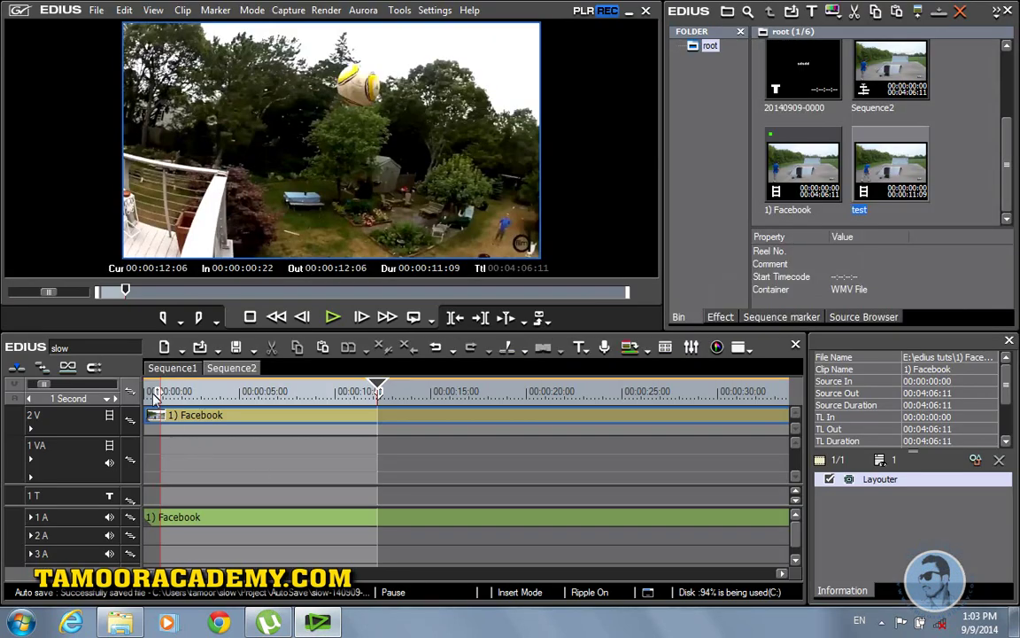
left_click_drag(377, 395, 377, 396)
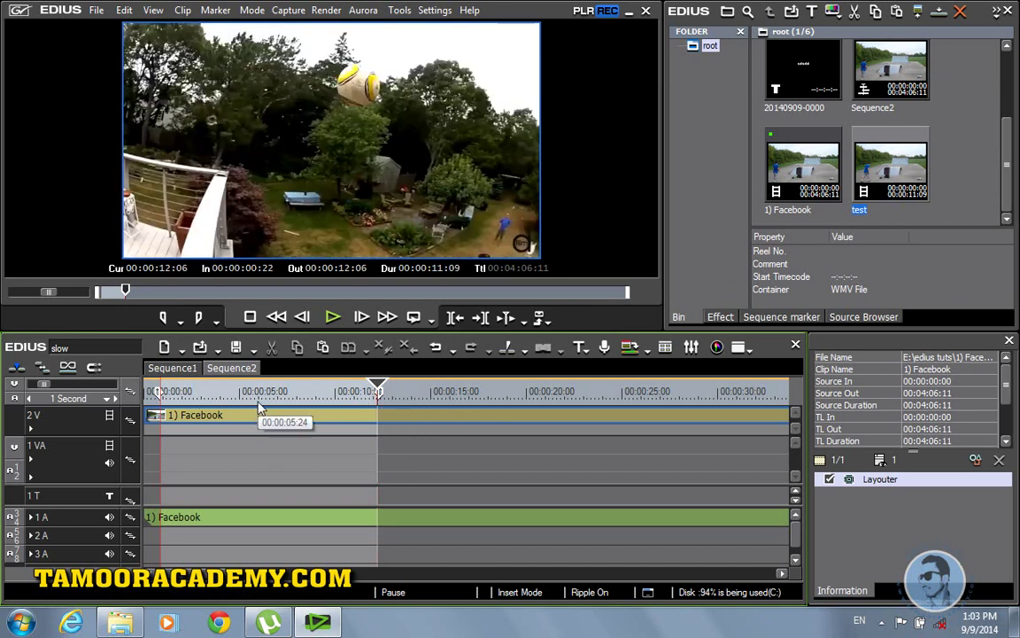
left_click(548, 322)
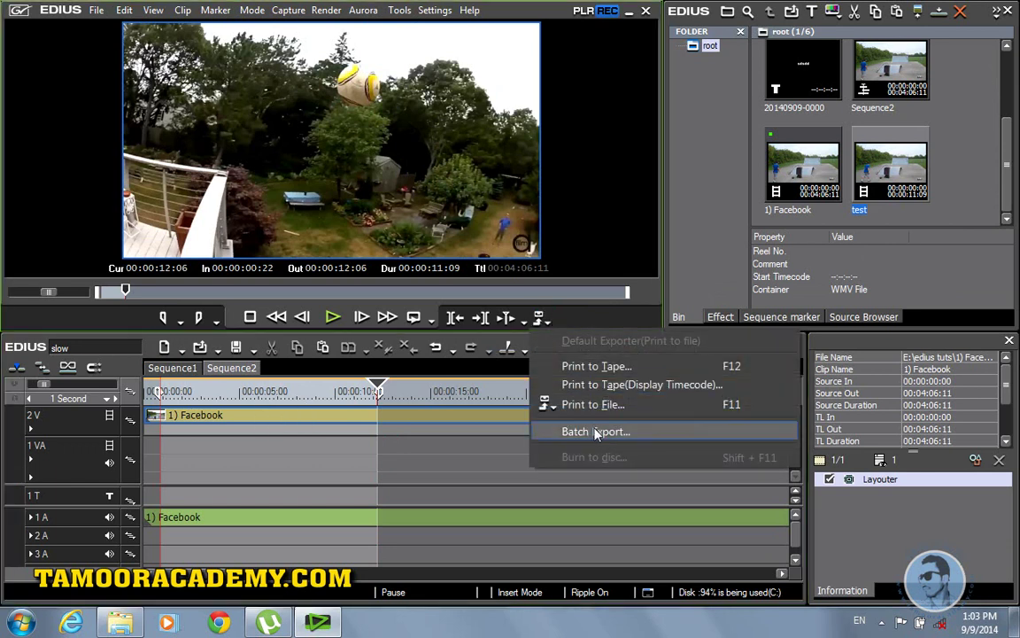
left_click(593, 432)
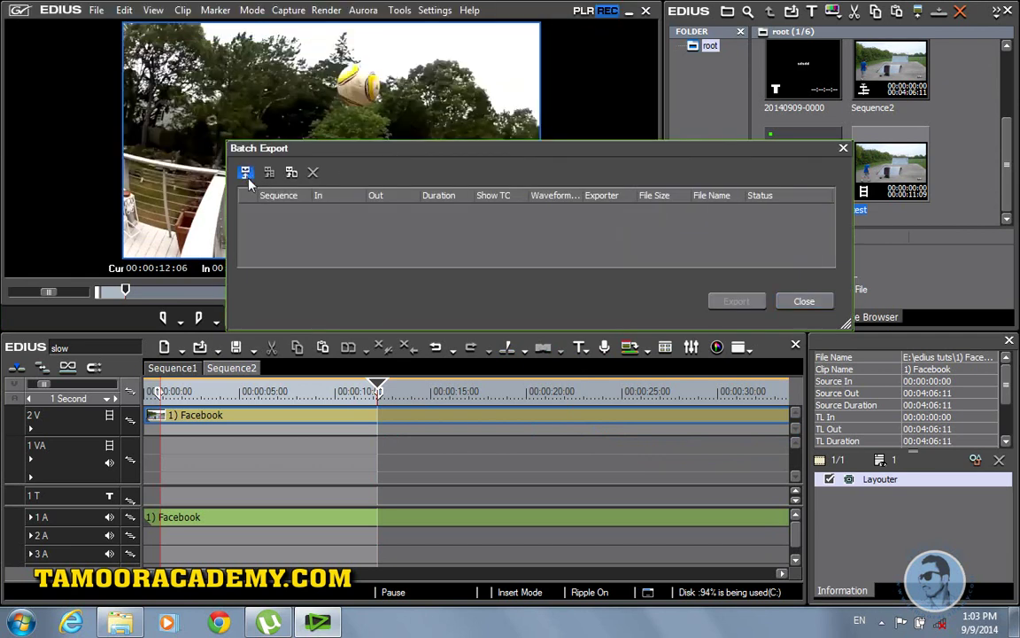
left_click(245, 174)
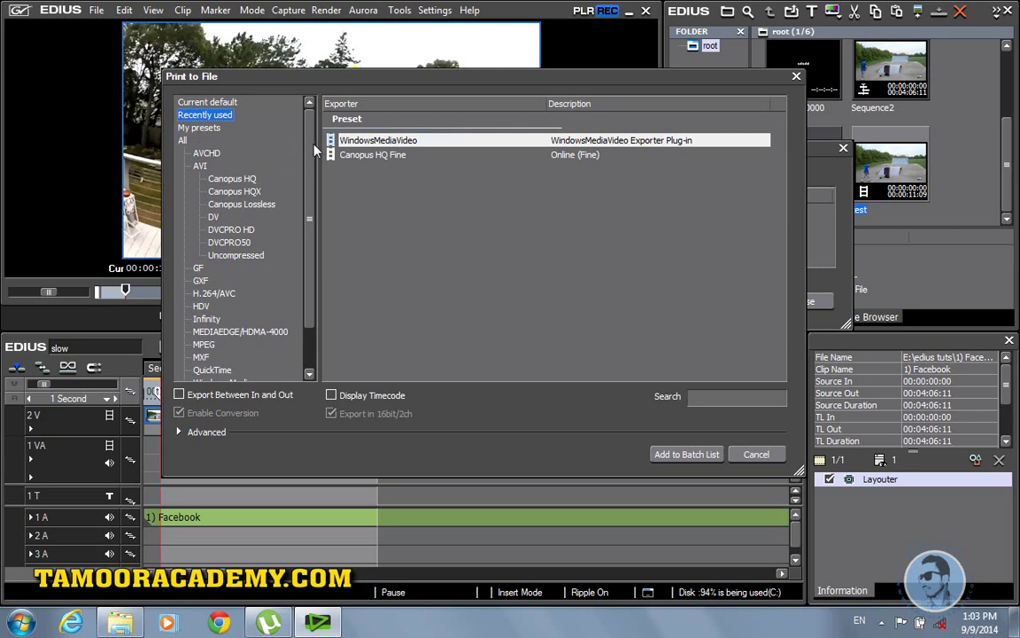
scroll(274, 204, "down", 2)
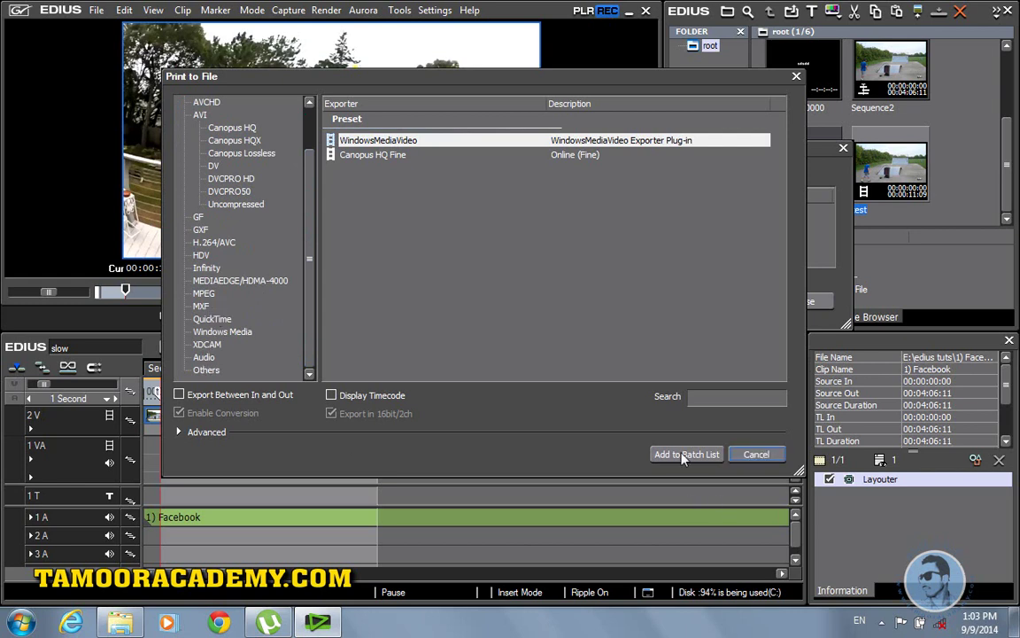
left_click(735, 457)
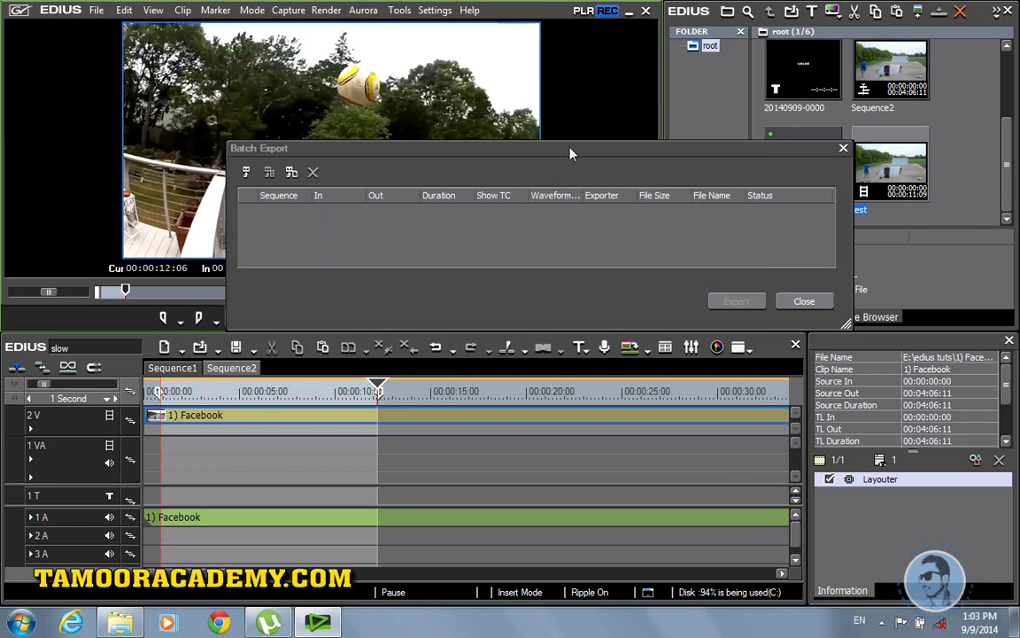
left_click_drag(569, 150, 562, 127)
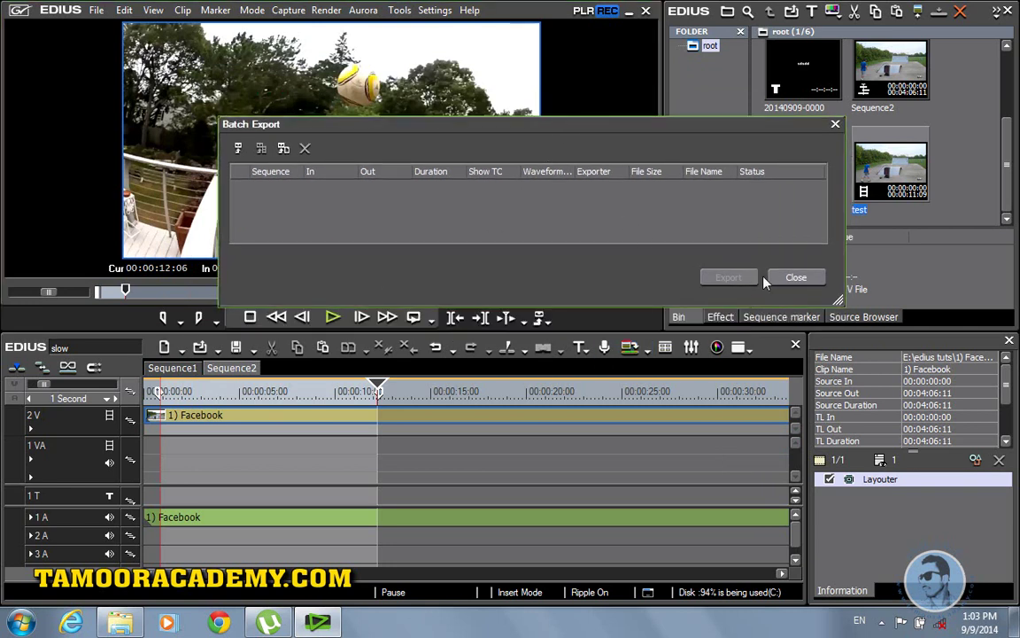
left_click(785, 278)
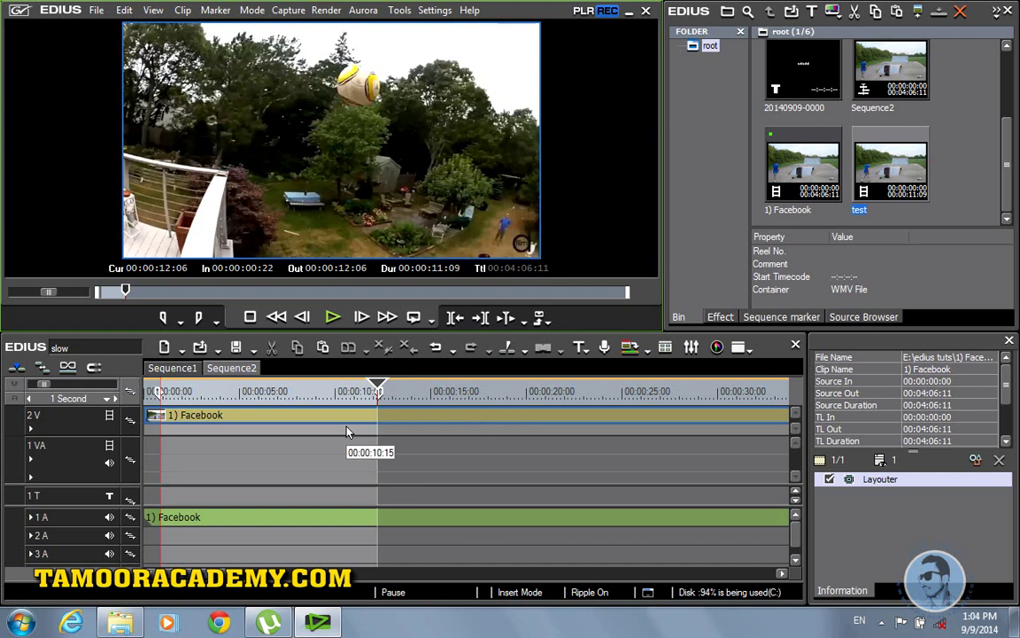
- Clear the In and Out points from the Sequence2 timeline
key("alt+x")
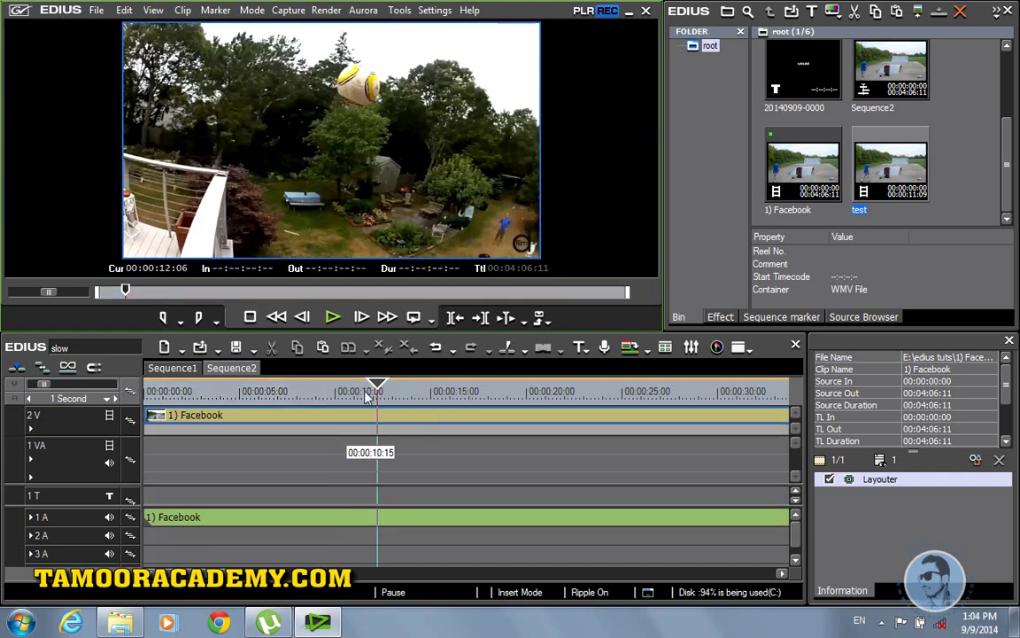
- Turn on Proxy Mode for the project and scrub the Sequence2 playhead to about 00:00:10:23
left_click(252, 10)
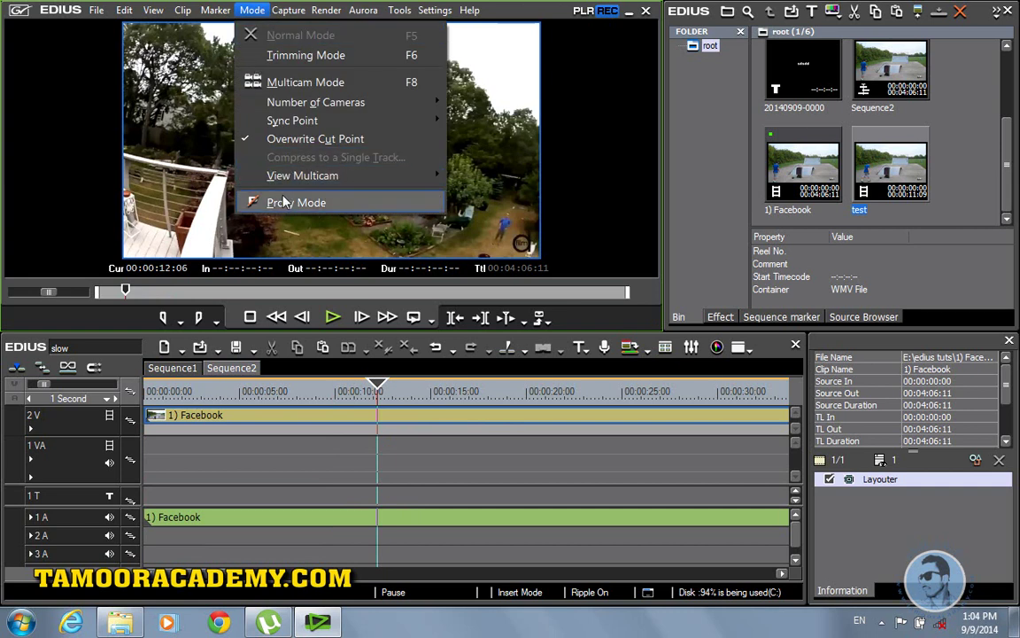
left_click(374, 390)
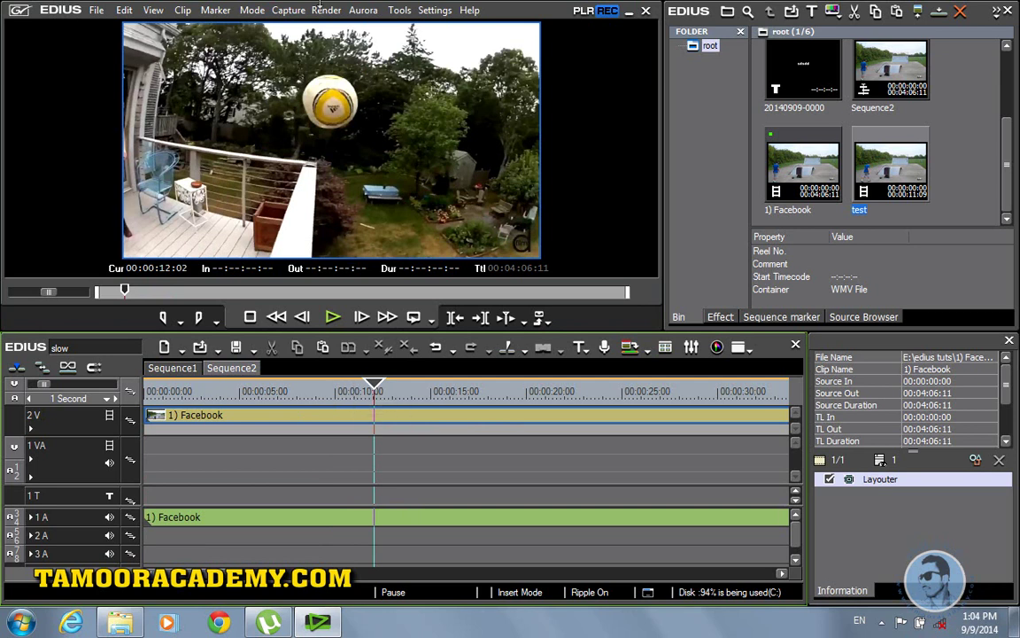
left_click(252, 9)
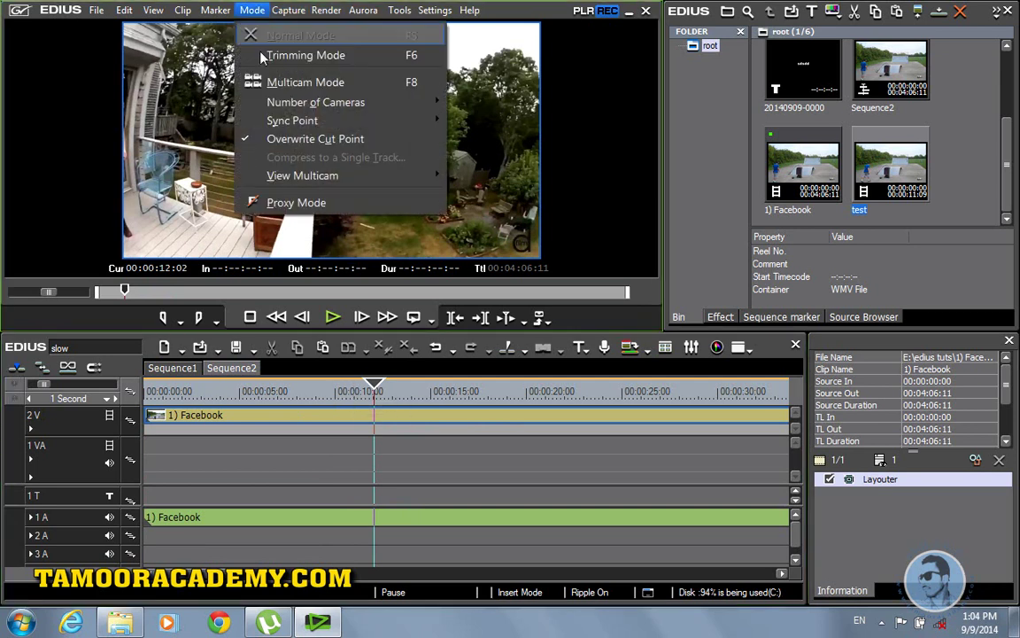
left_click(285, 202)
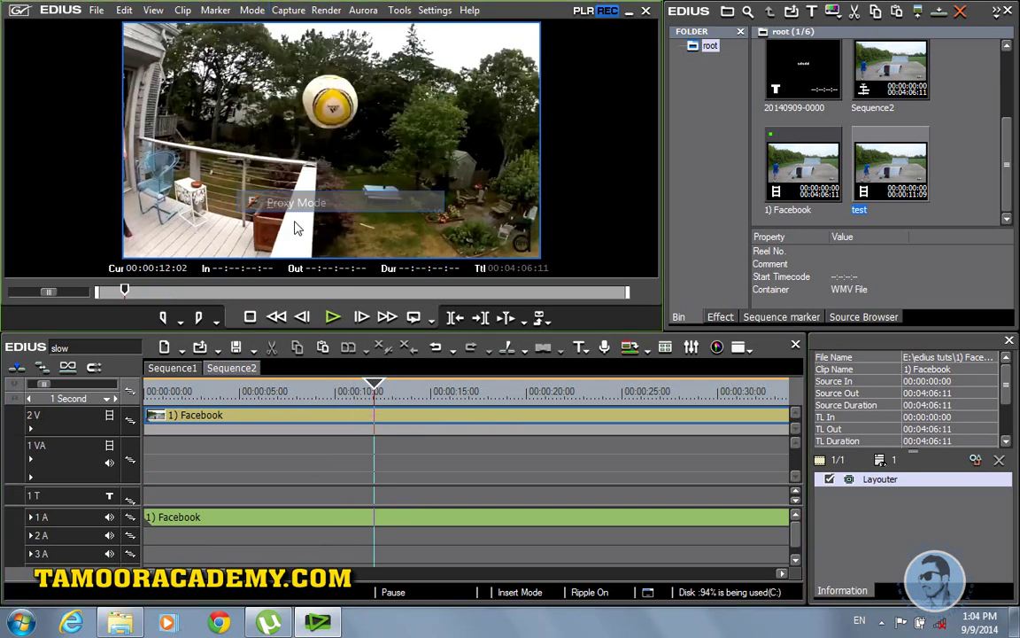
left_click(370, 391)
left_click_drag(299, 397, 345, 403)
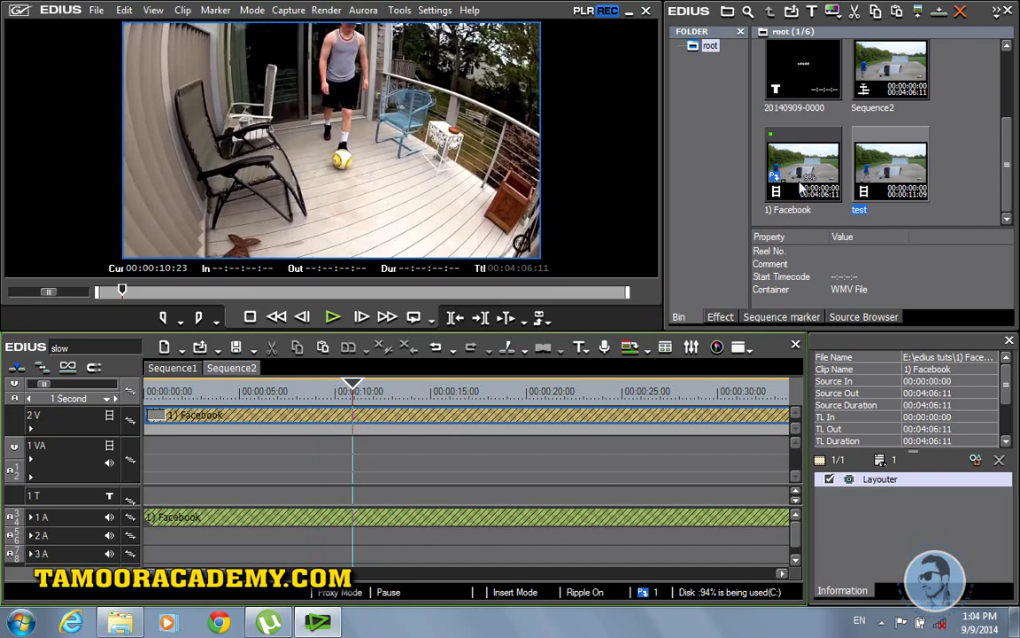
- Switch the recorder view to Trimming Mode and return it to Normal Mode
left_click(251, 9)
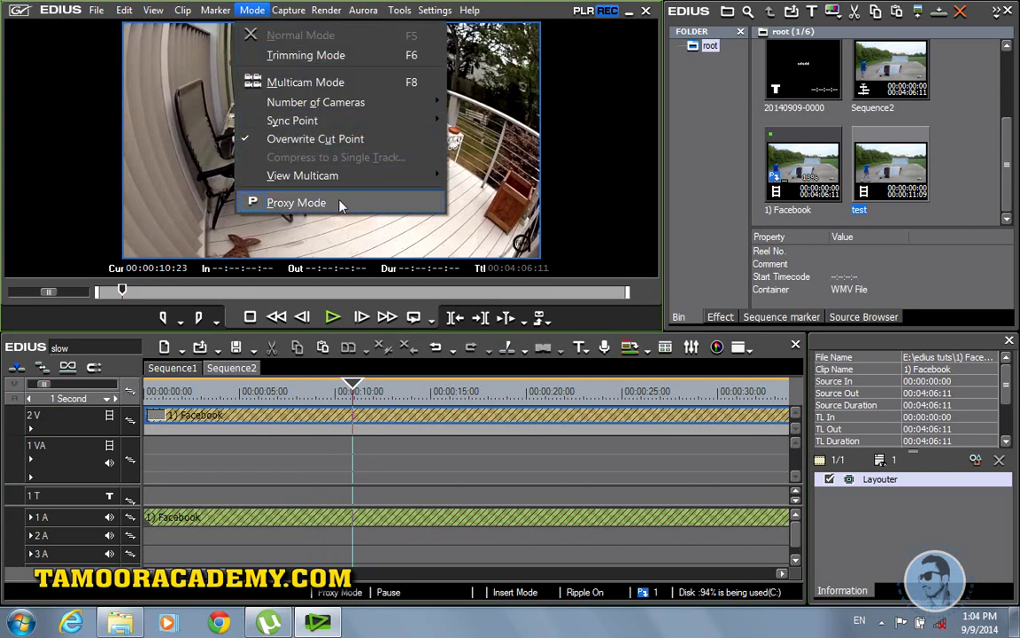
left_click(386, 60)
left_click(252, 10)
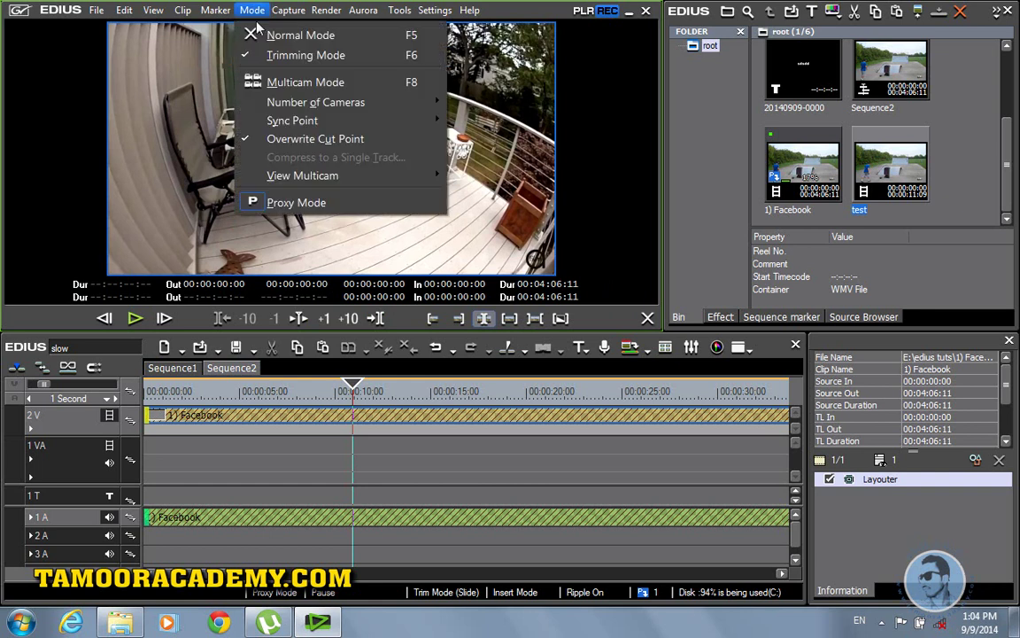
left_click(257, 34)
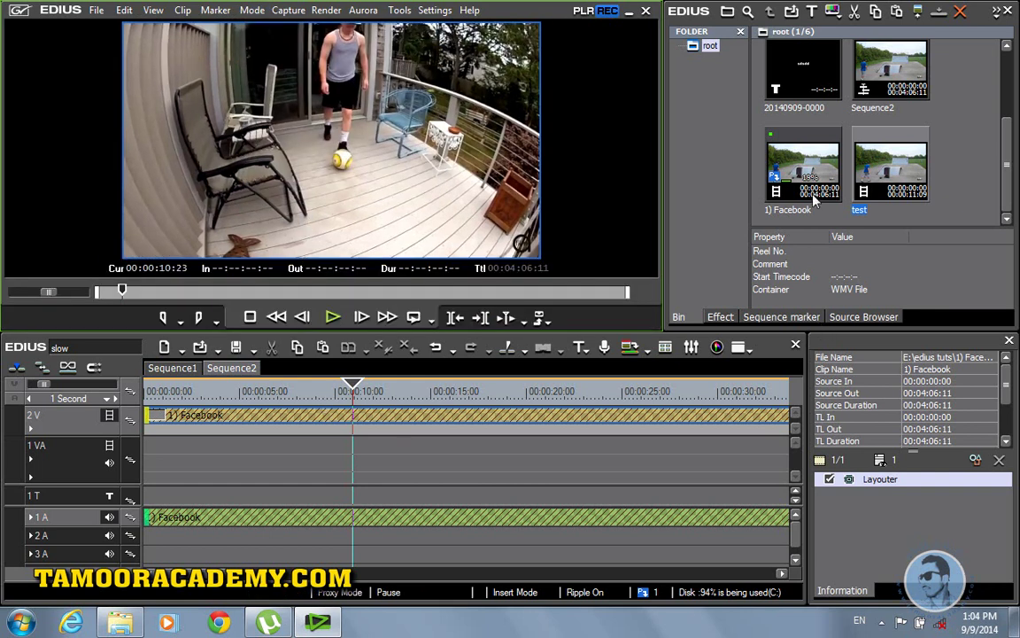
- Select the 1) Facebook clip on the Sequence2 timeline and turn off Proxy Mode
right_click(421, 425)
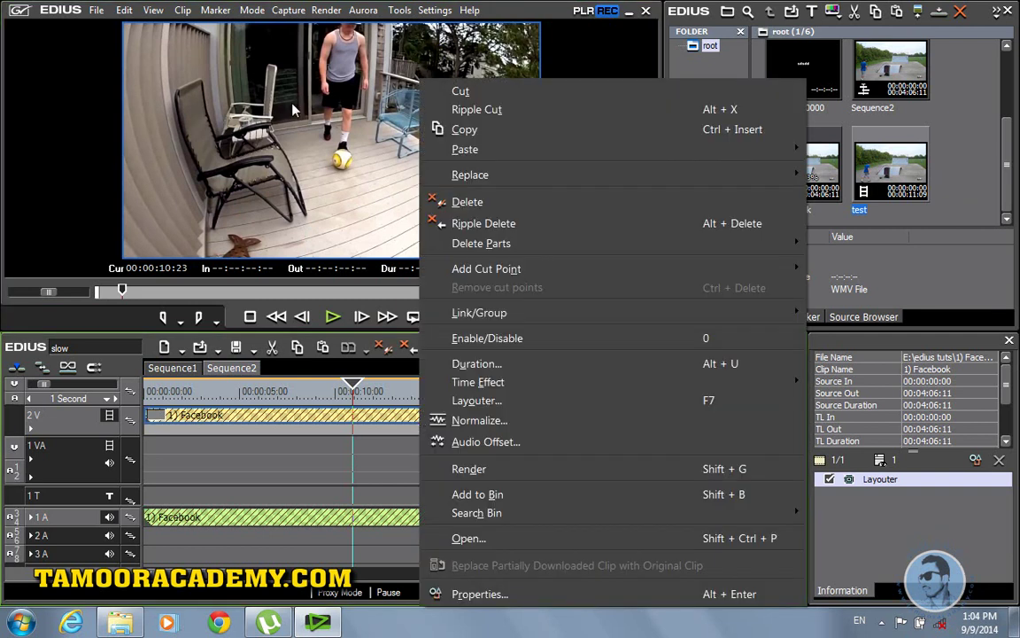
left_click(257, 12)
left_click(257, 13)
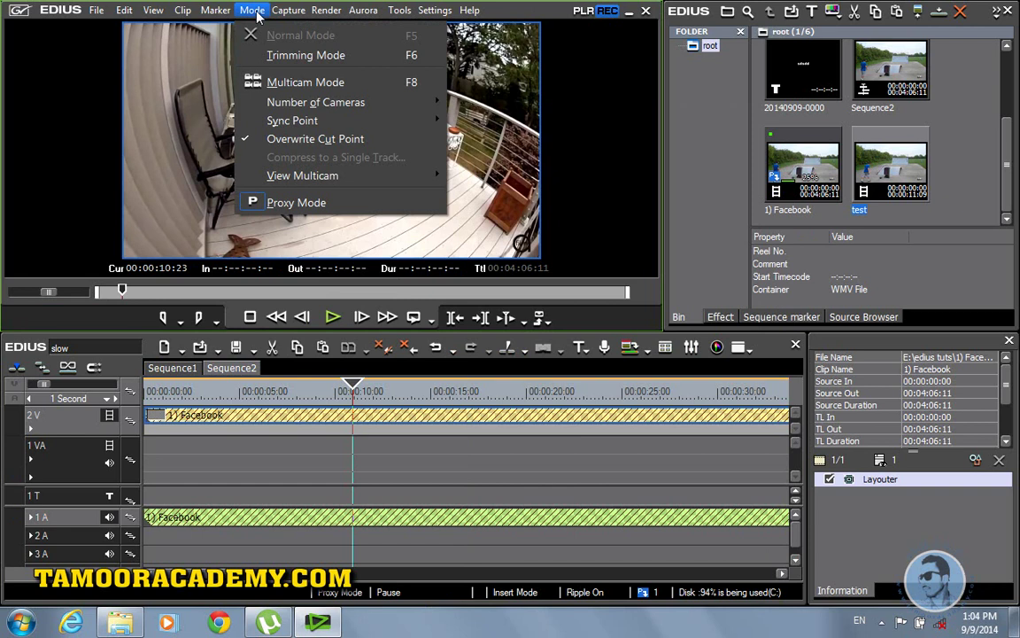
left_click(276, 201)
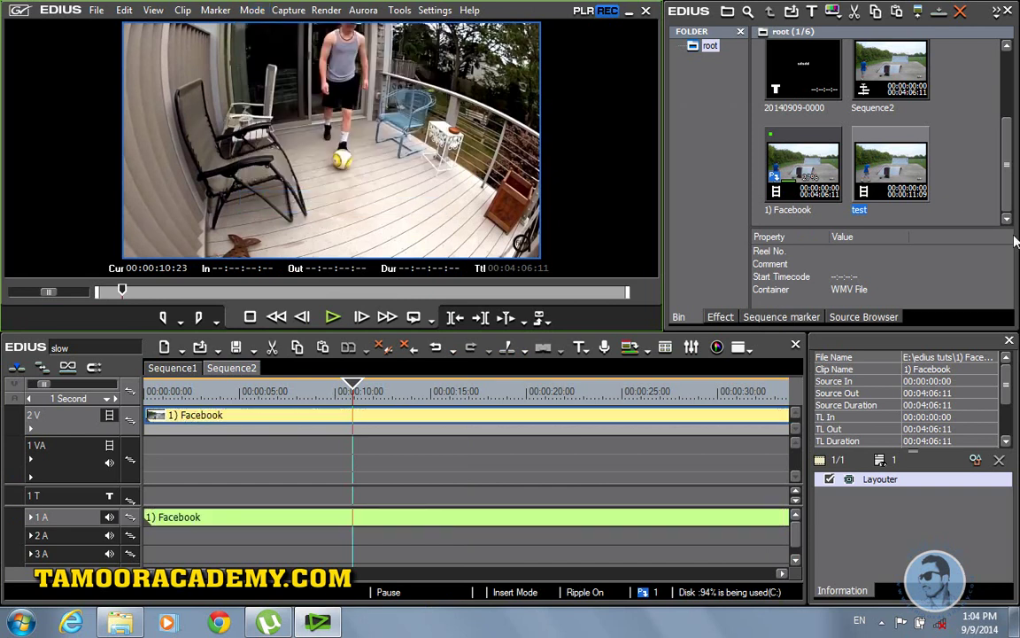